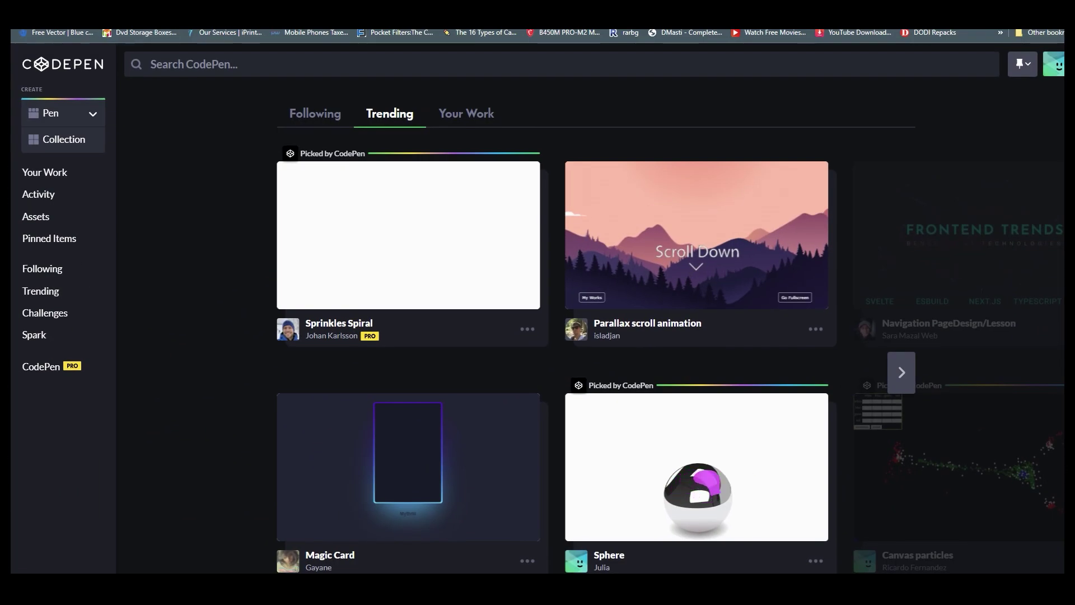
Step: Bring the Colourful Flower Popup Menu pen's browser window forward and reposition it
scroll(486, 472, "down", 6)
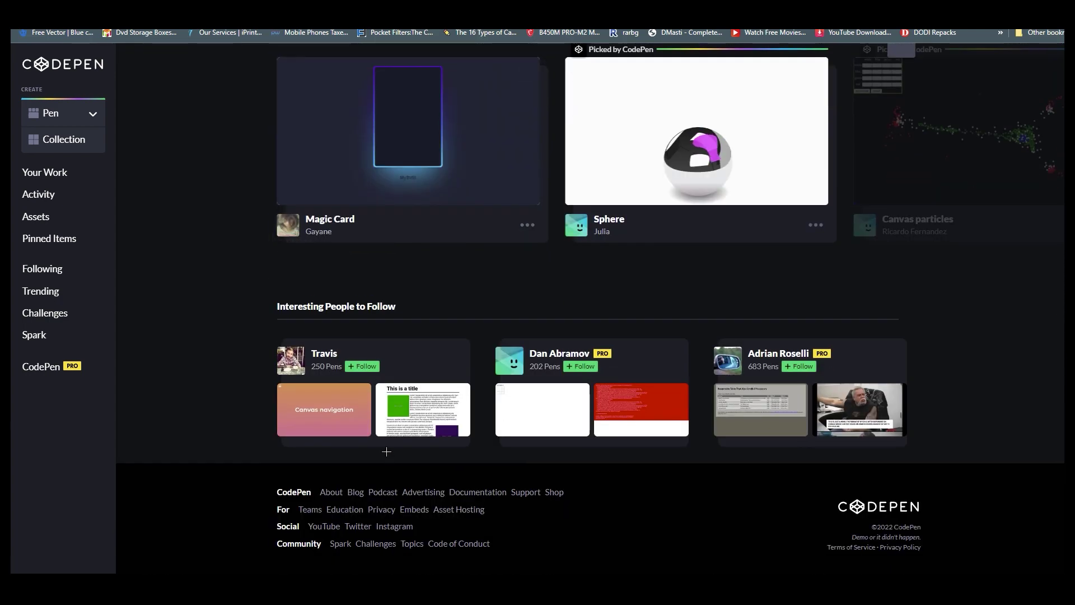
scroll(385, 445, "up", 2)
scroll(383, 408, "up", 4)
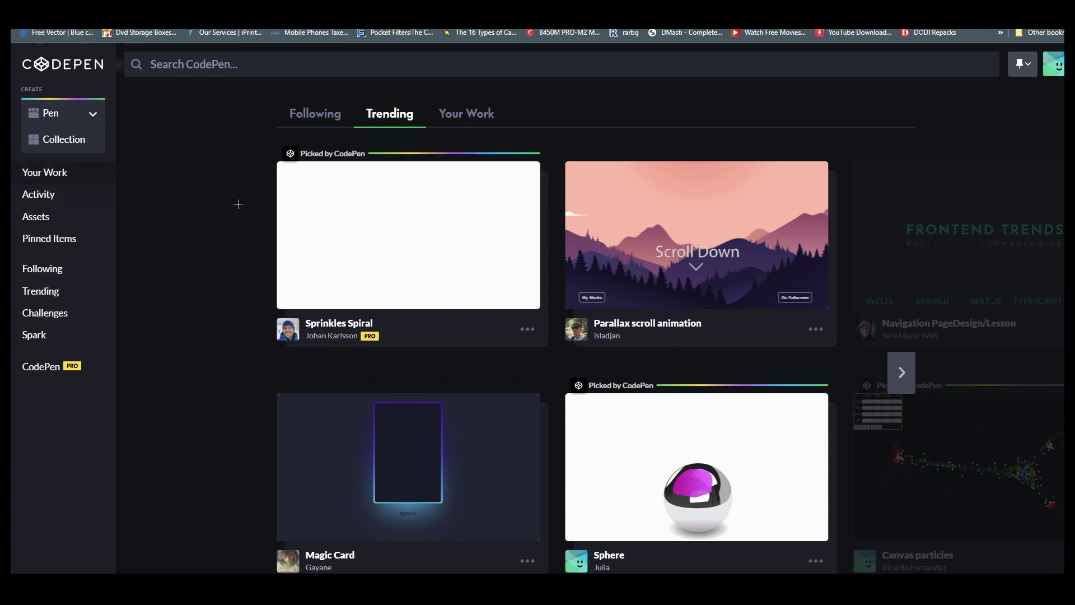
scroll(403, 409, "down", 2)
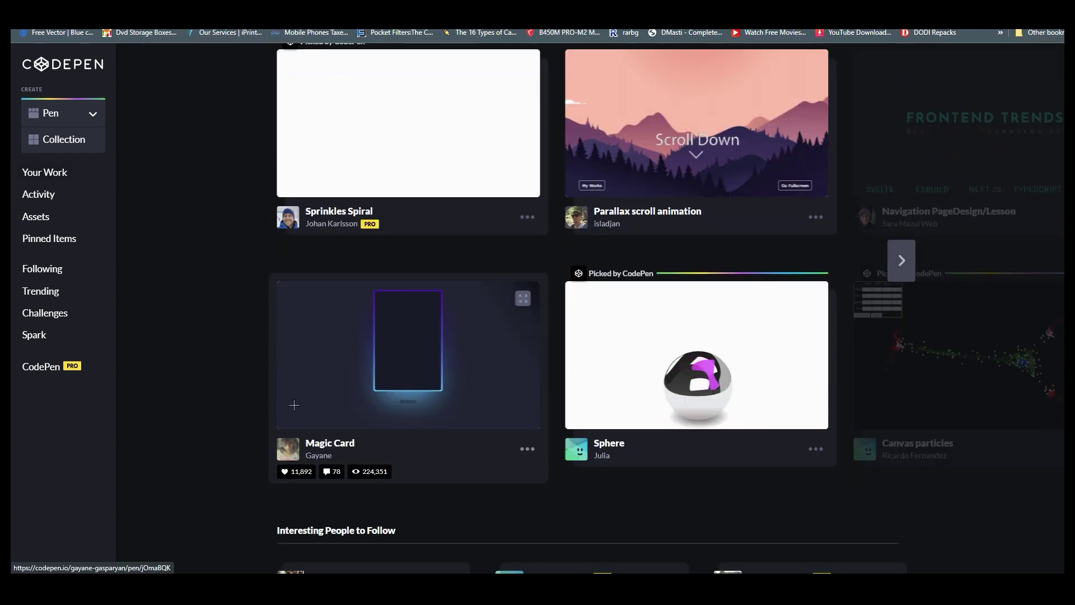
scroll(192, 389, "up", 2)
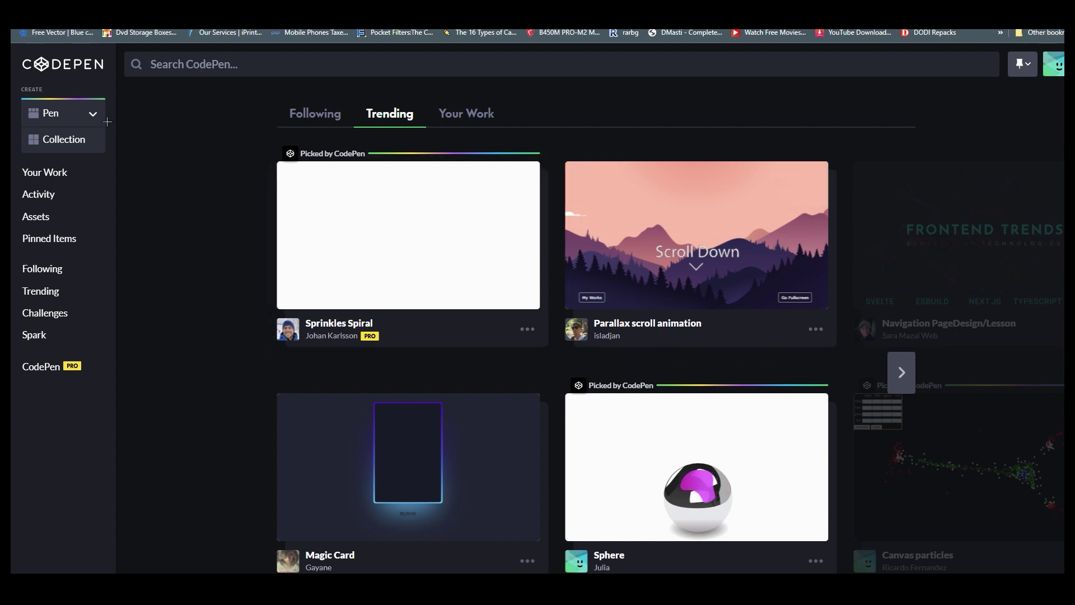
key("alt+Tab")
left_click_drag(585, 42, 360, 64)
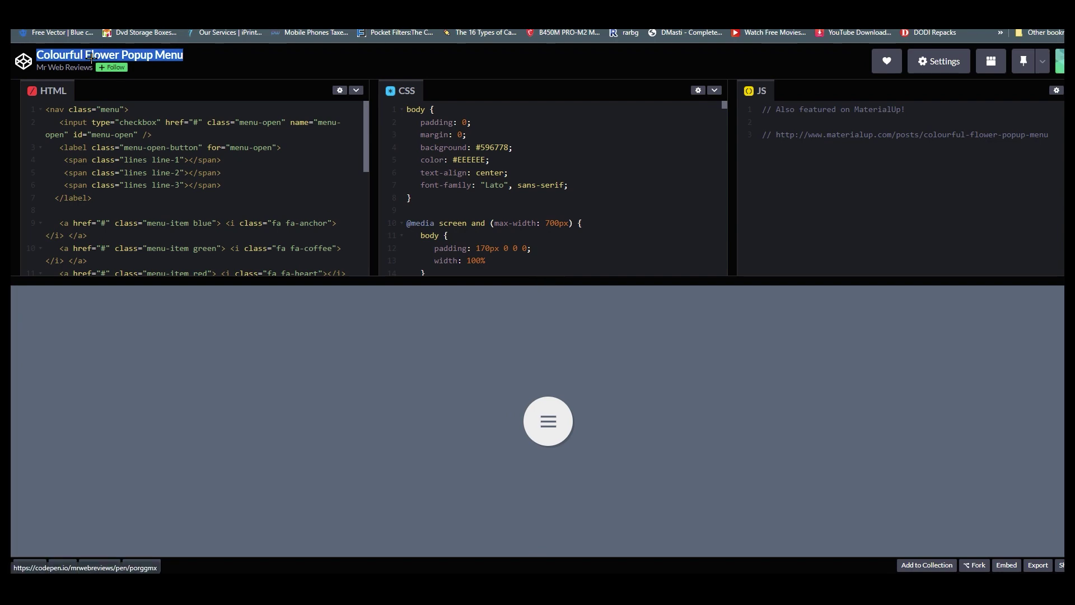
Step: Open and close the flower menu twice using the round button in the pen's live preview
left_click(205, 60)
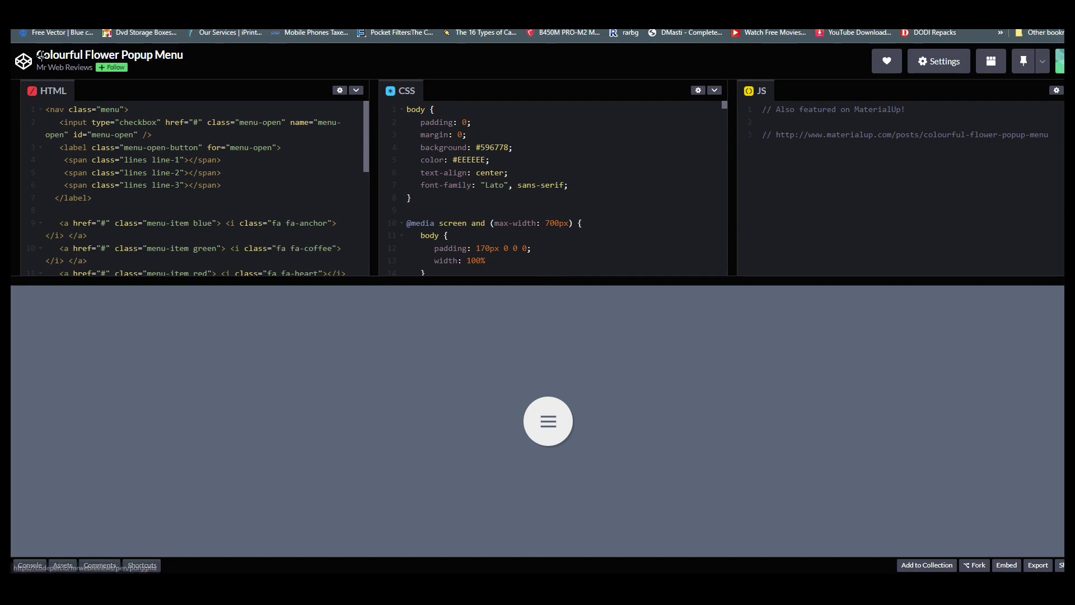
left_click_drag(205, 59, 294, 31)
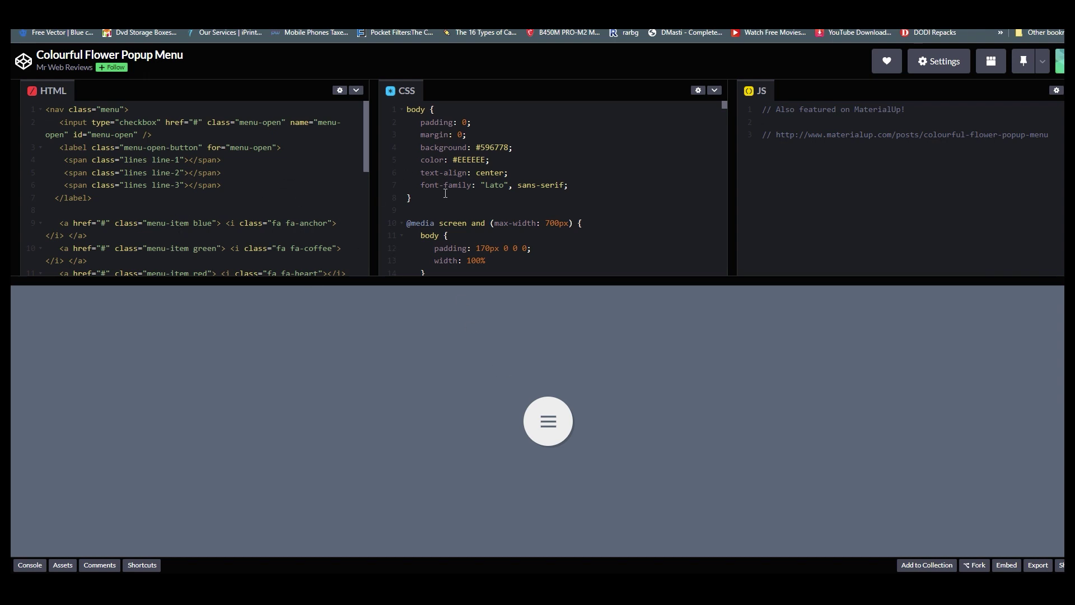
left_click(545, 426)
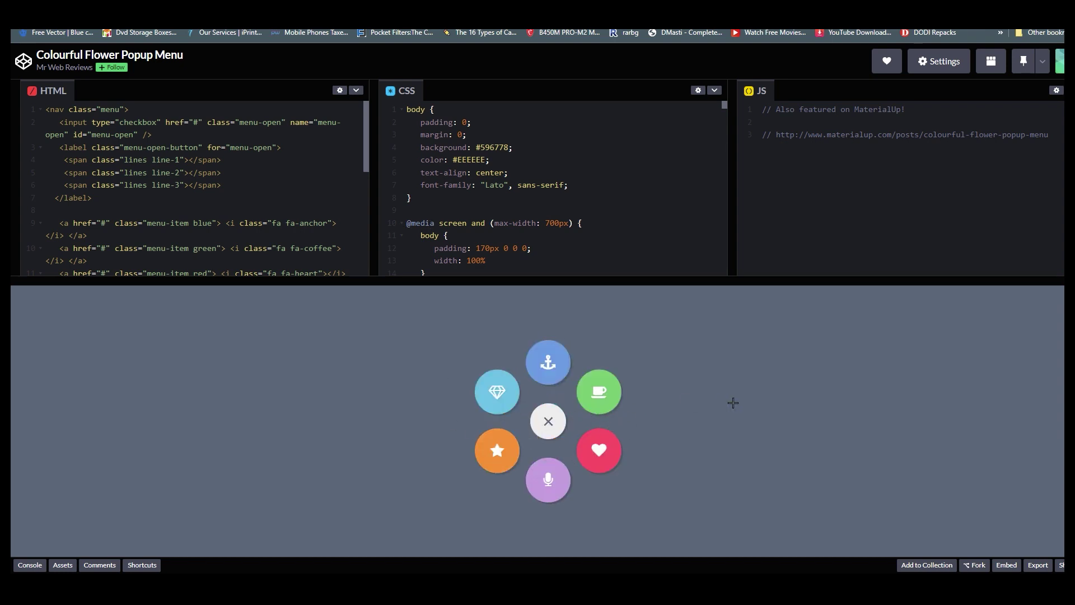
left_click(550, 420)
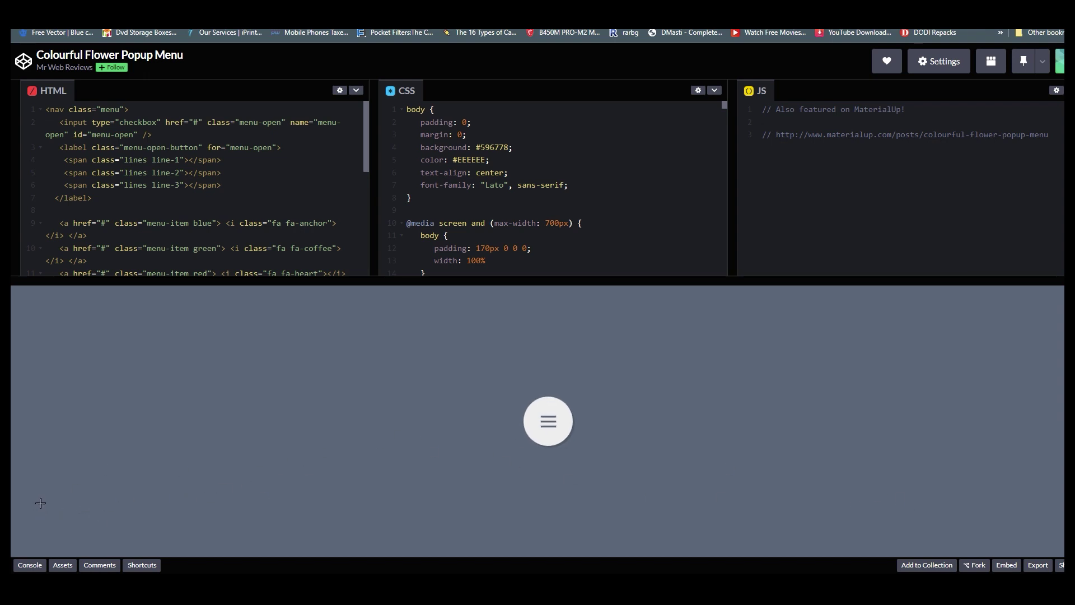
left_click(549, 440)
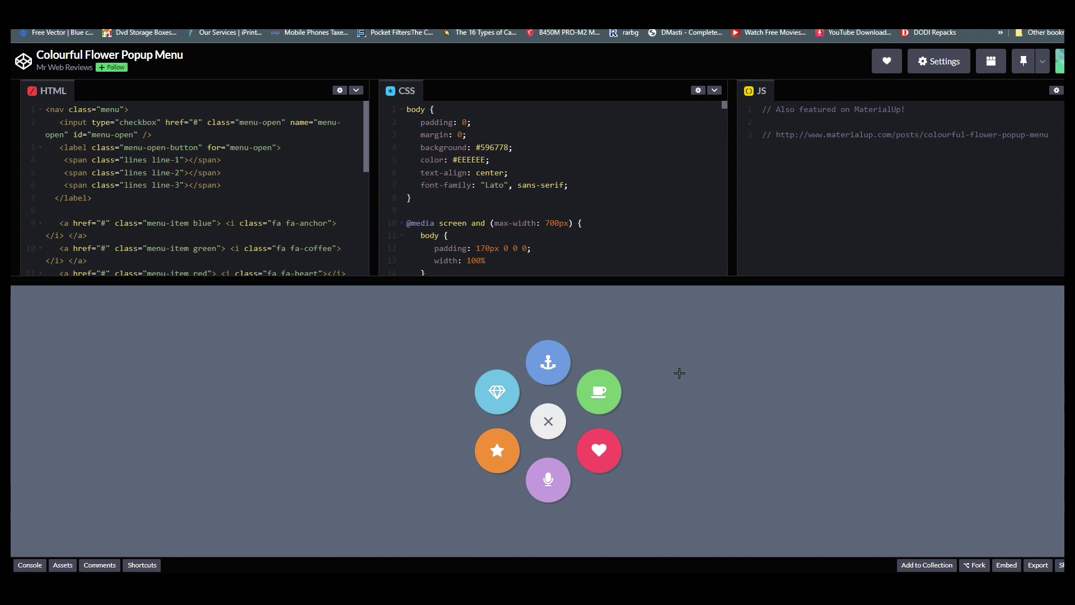
left_click(556, 426)
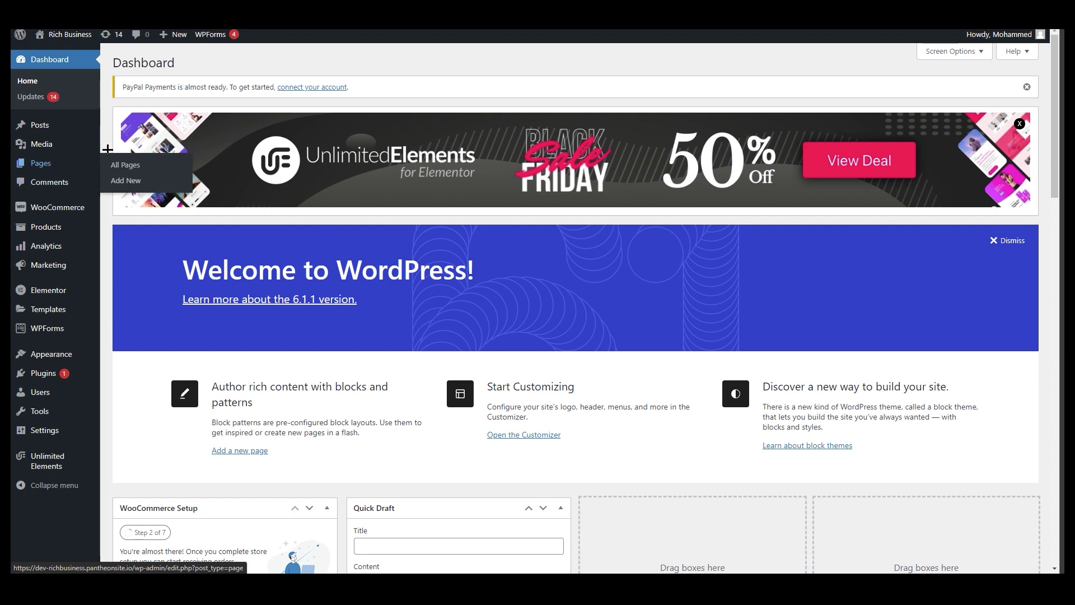
Step: Add a new WordPress page from the Pages menu and open it in Elementor
mouse_move(31, 161)
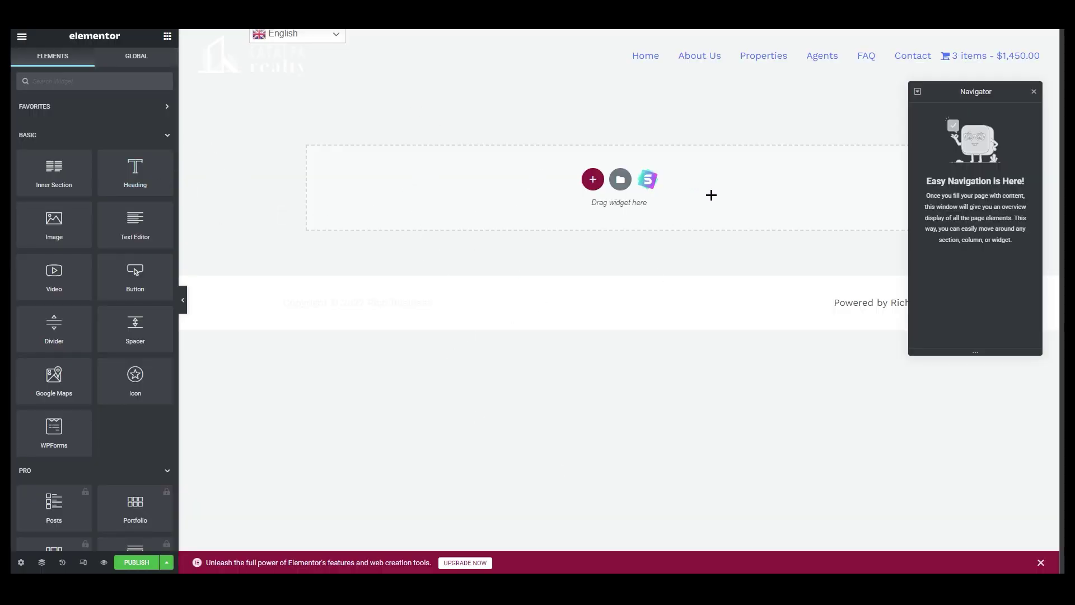
Step: Insert the first Pages template from the library, applying its page settings
left_click(620, 179)
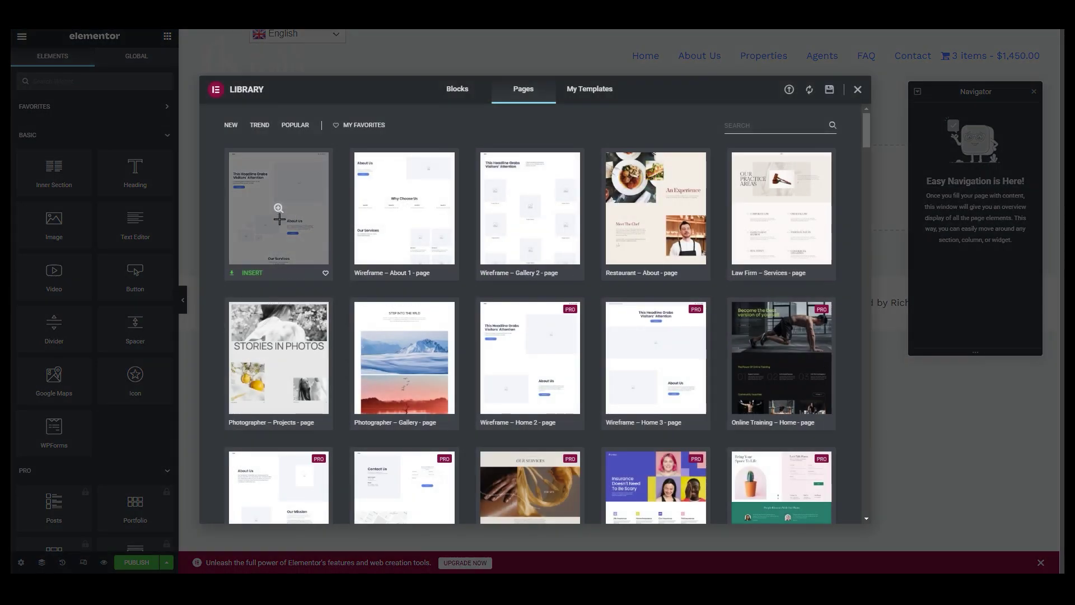
left_click(283, 238)
scroll(415, 333, "down", 15)
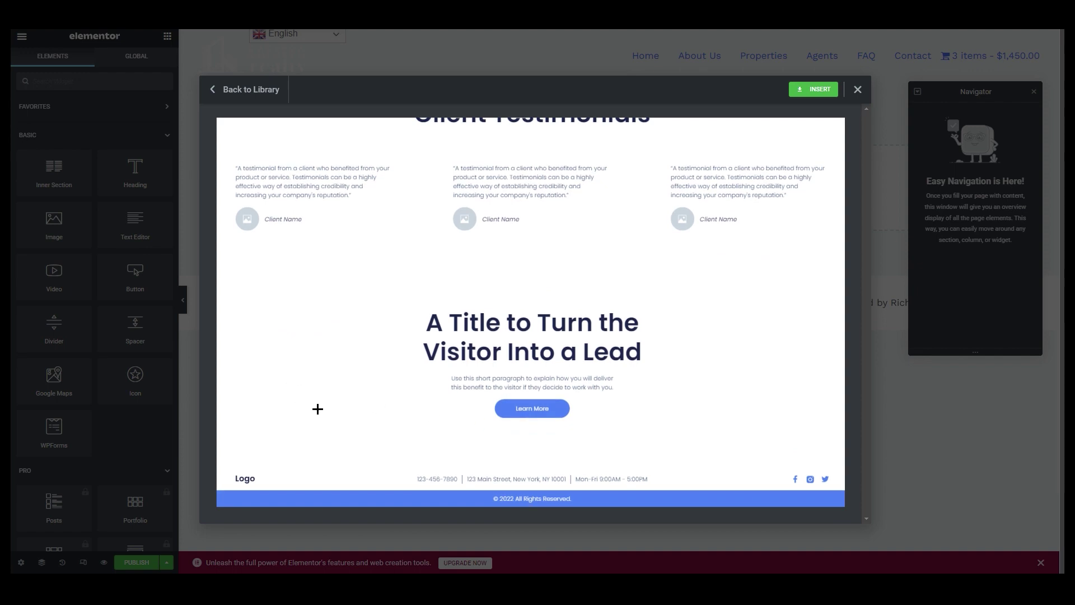
scroll(311, 408, "up", 10)
scroll(464, 385, "up", 6)
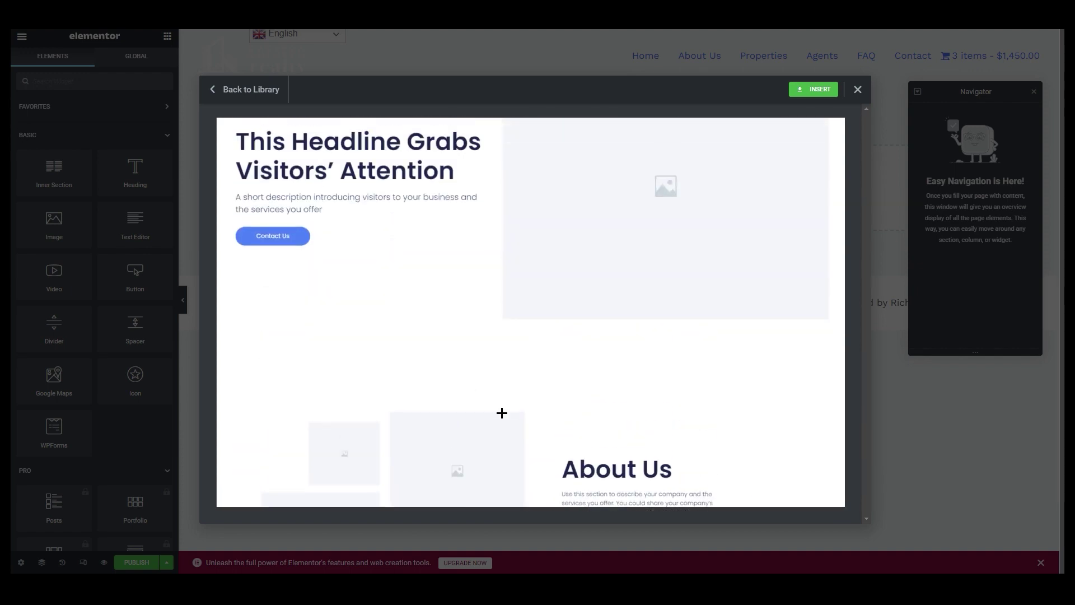
left_click(816, 89)
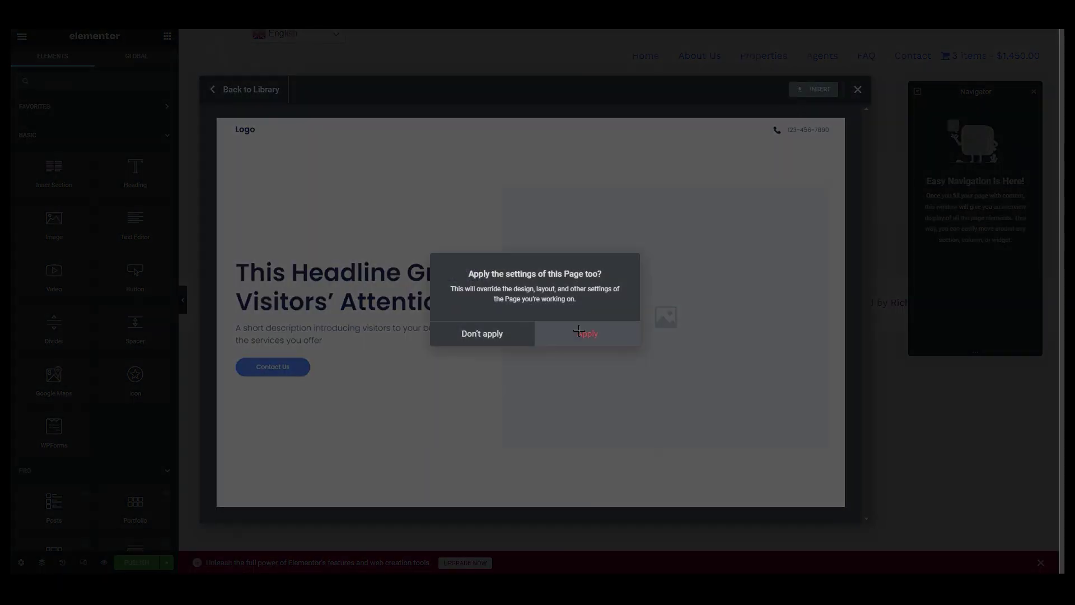
left_click(616, 334)
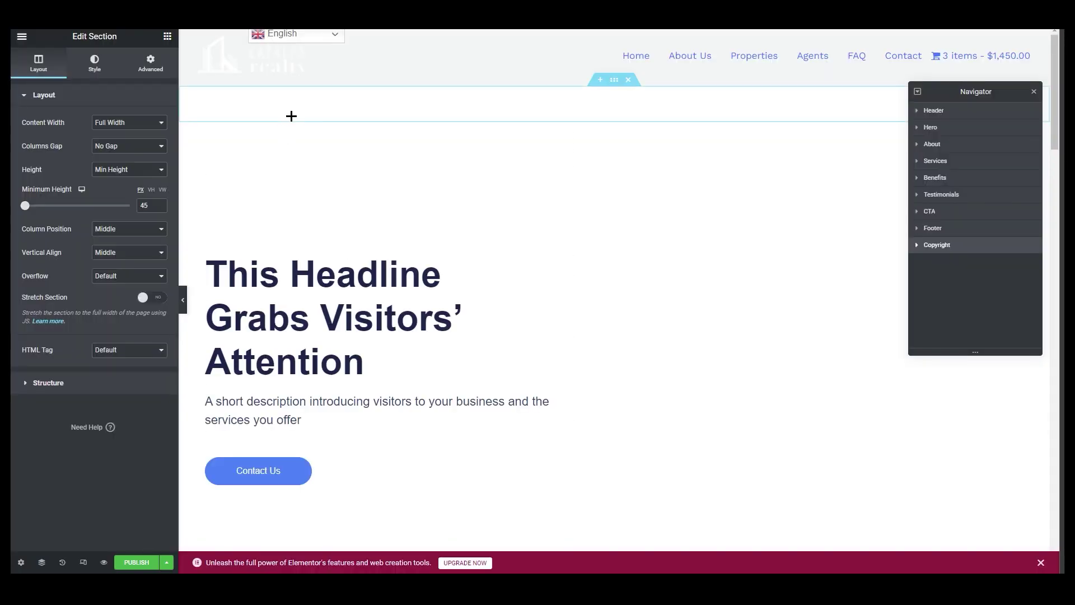
Step: Close the Navigator, check the section's Style and Layout settings, and return to the widget list
left_click(1034, 90)
scroll(848, 297, "down", 15)
scroll(473, 367, "up", 10)
left_click(93, 63)
left_click(50, 64)
left_click(167, 36)
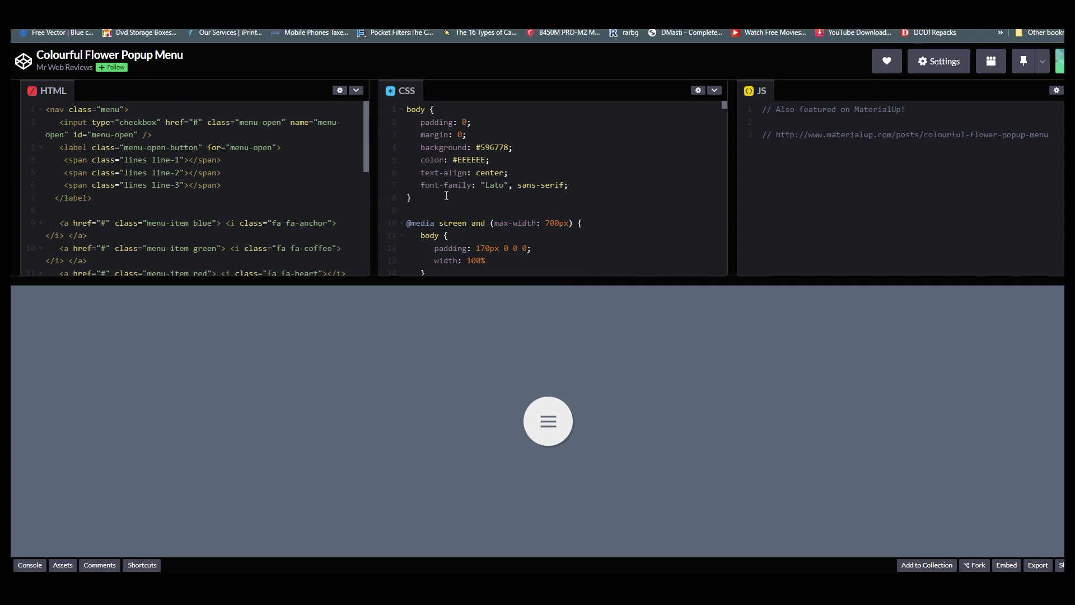
Step: Select all of the pen's CSS with Ctrl+A for copying
key("ctrl+a")
key("ctrl+c")
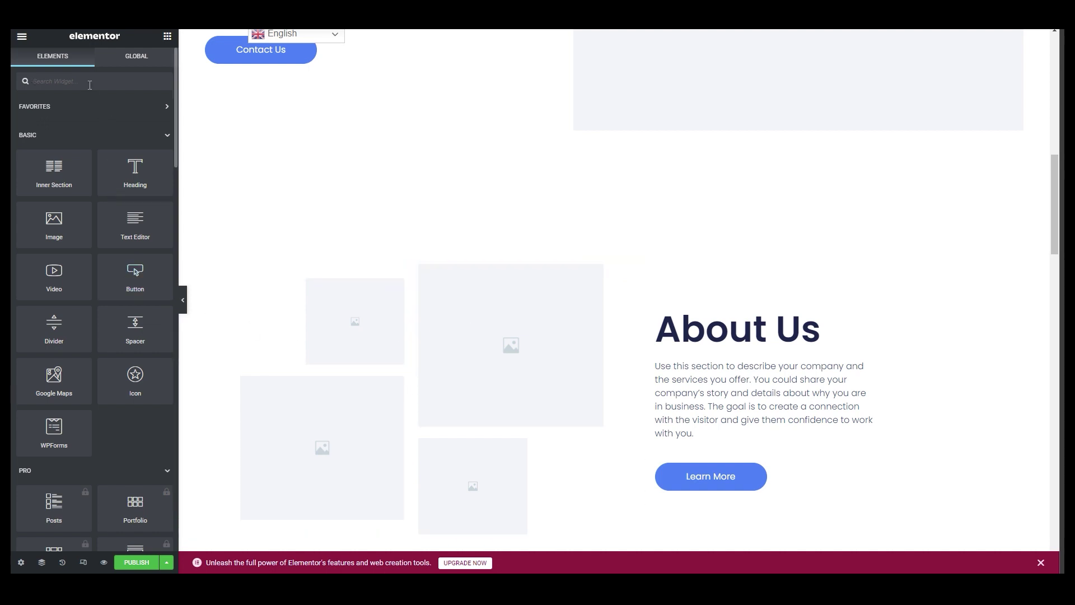
Step: Search widgets for 'html' and drop the HTML widget below the hero image
type("html")
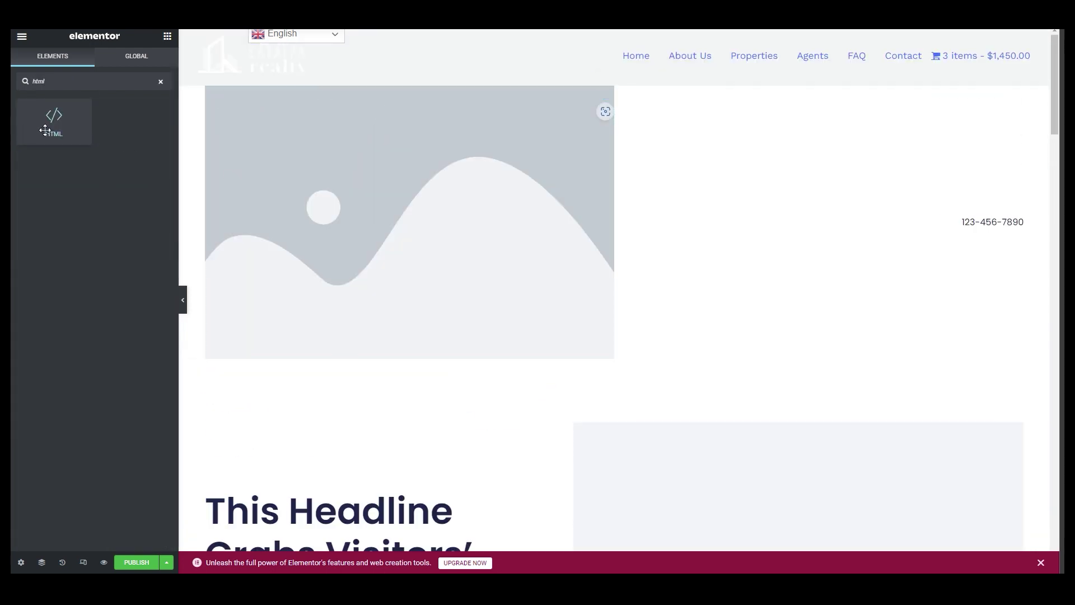
left_click_drag(51, 128, 306, 369)
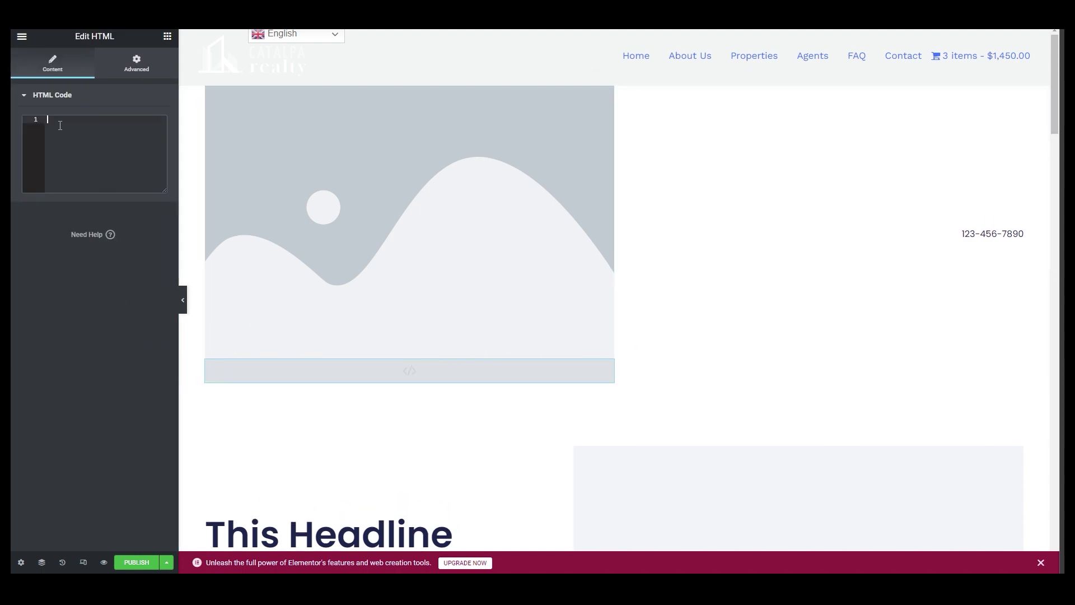
Step: Type a <style></style> block in the HTML widget and paste the pen's CSS inside it
type("<styl")
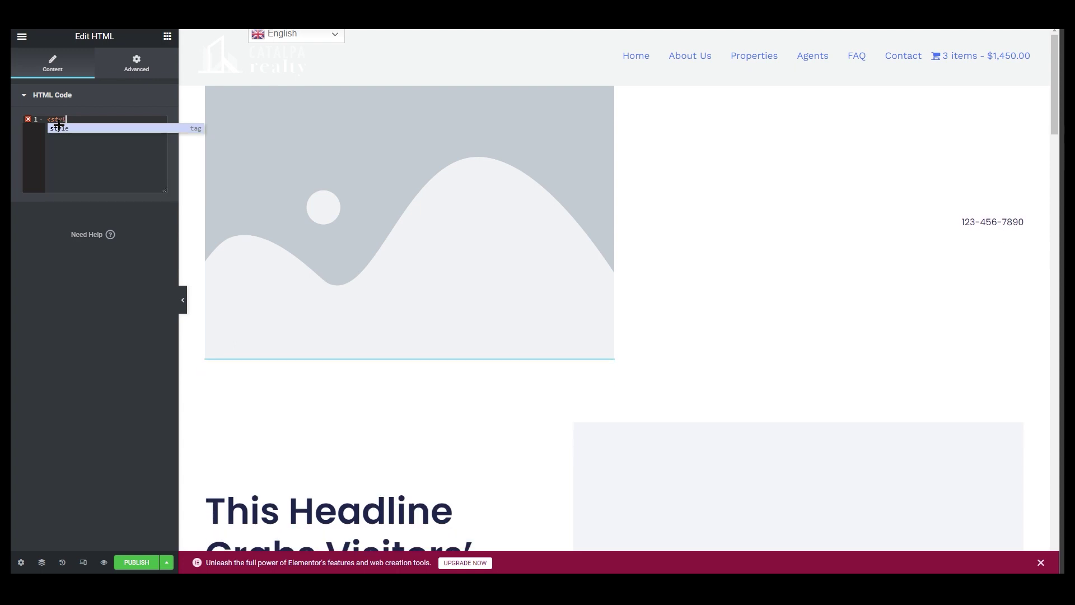
type("e></style")
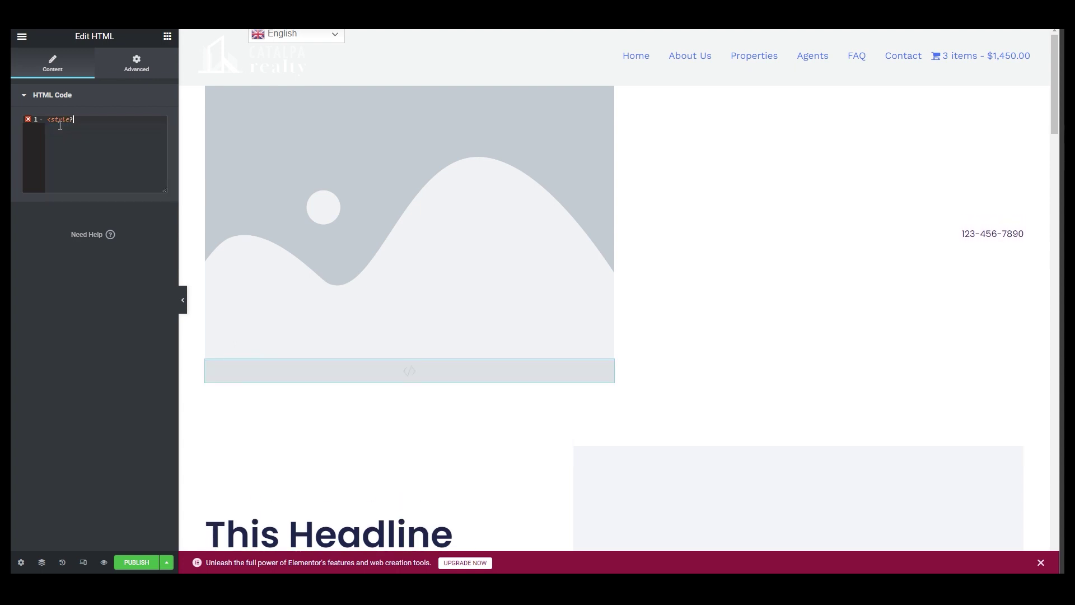
type(">")
key("Return")
right_click(70, 126)
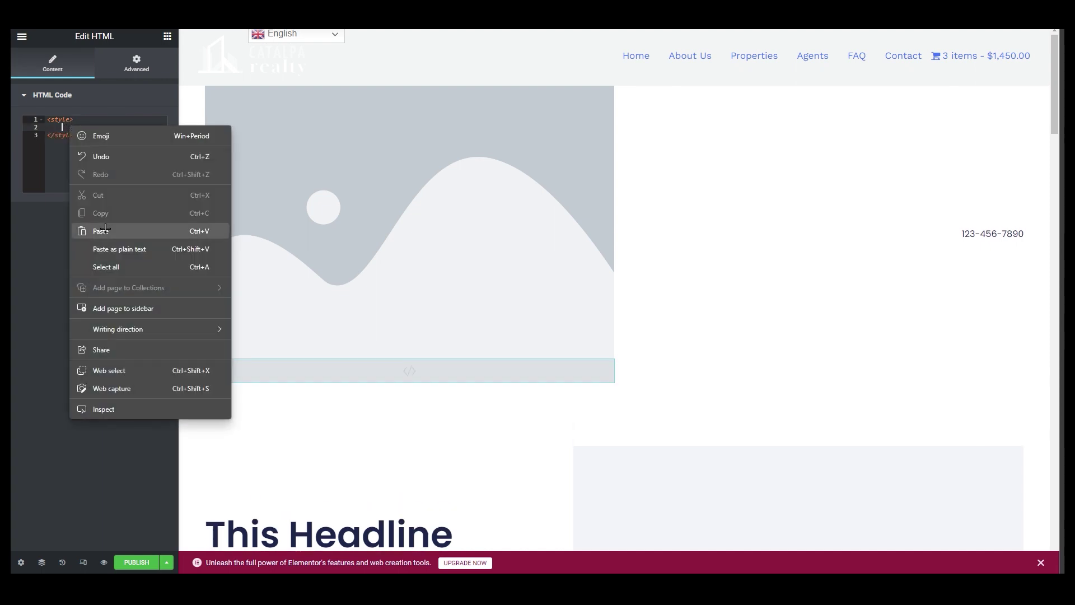
left_click(98, 226)
scroll(118, 310, "down", 20)
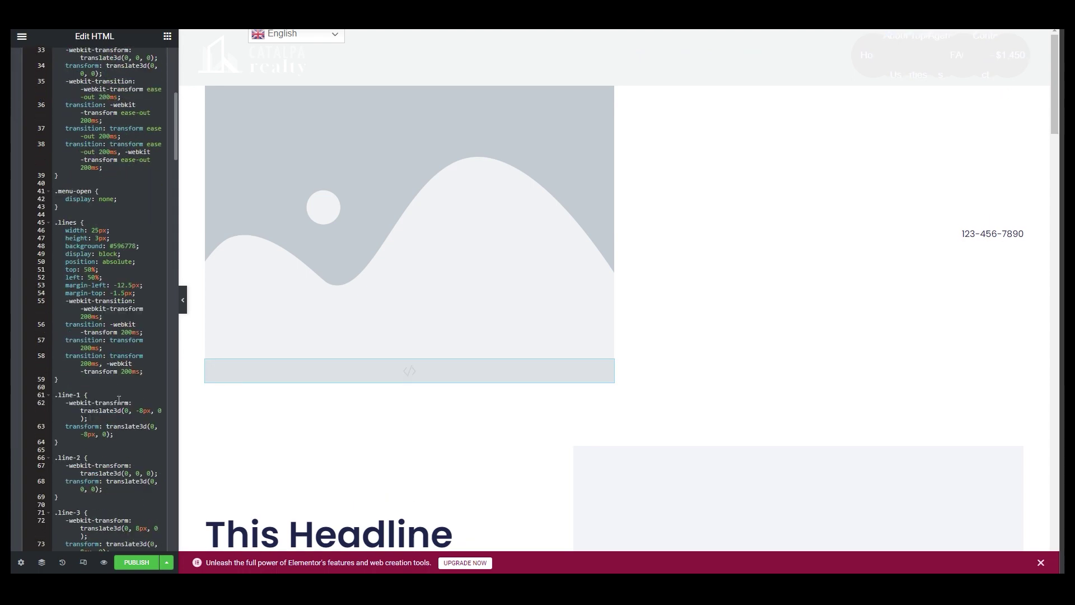
scroll(134, 451, "down", 8)
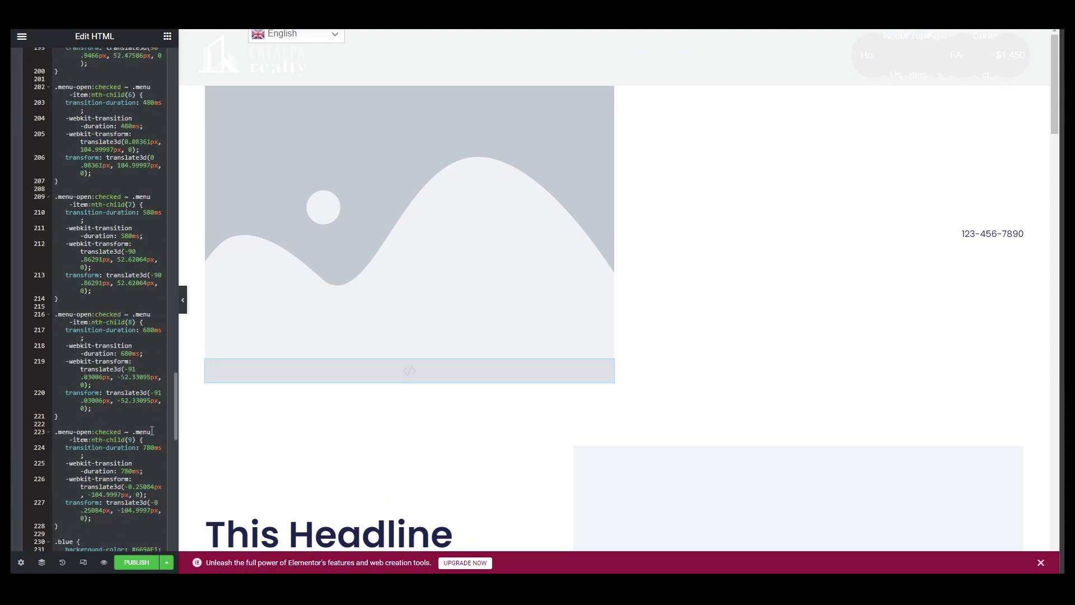
left_click_drag(176, 417, 151, 85)
left_click_drag(62, 128, 109, 190)
key("BackSpace")
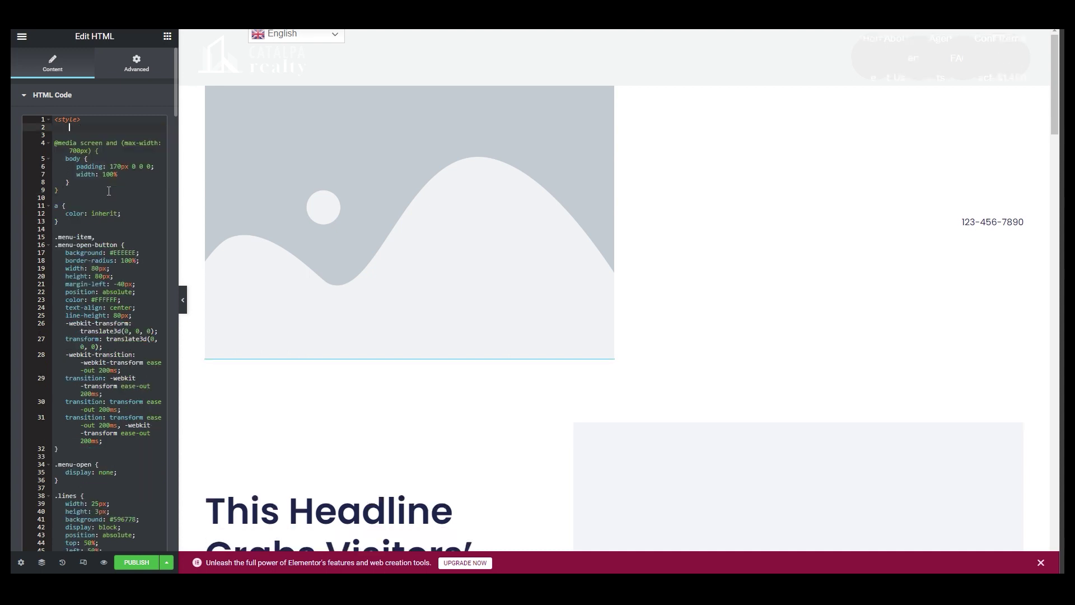
key("ctrl+z")
key("ctrl+shift+z")
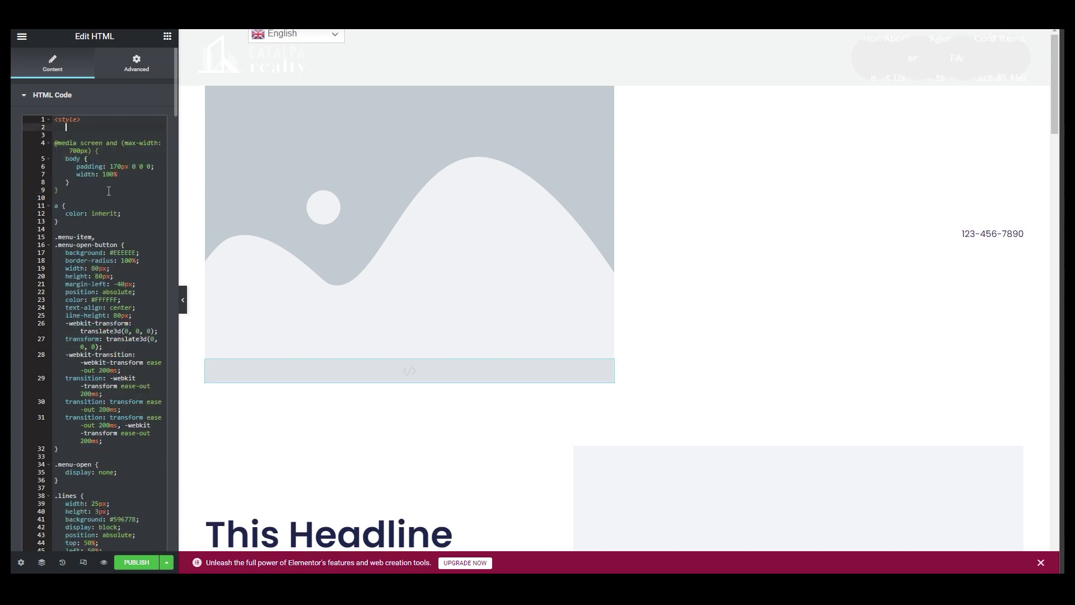
key("Delete")
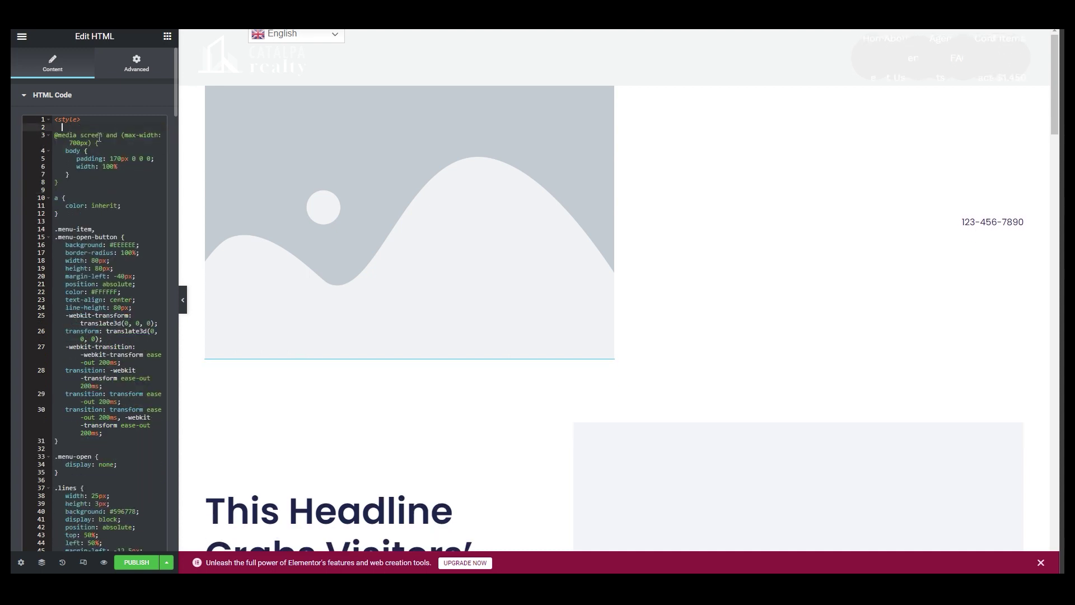
key("Delete")
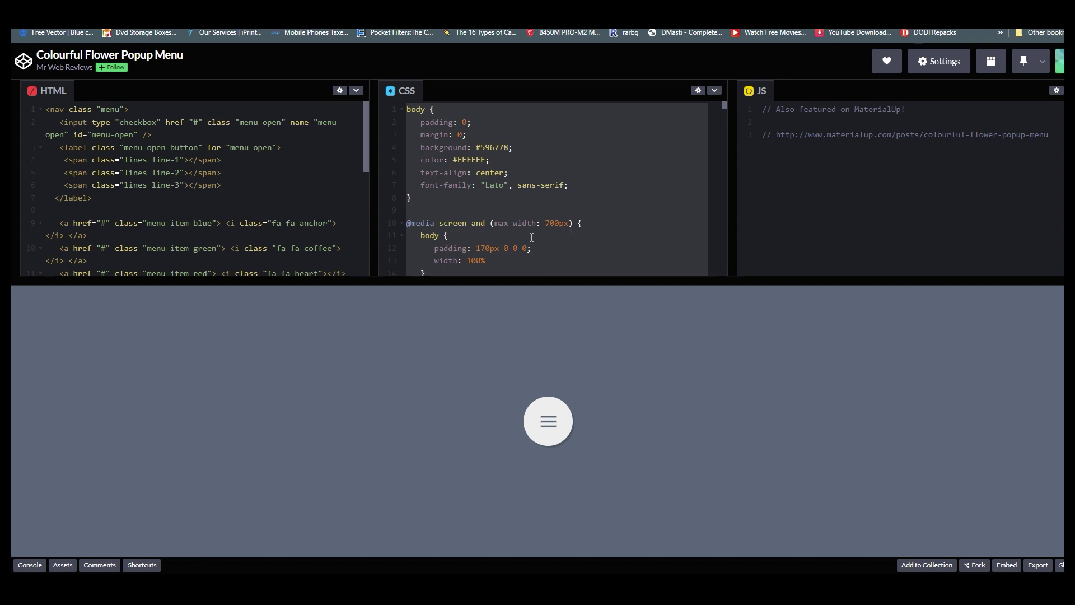
Step: Select and copy all of the pen's HTML markup
left_click(213, 184)
key("ctrl+a")
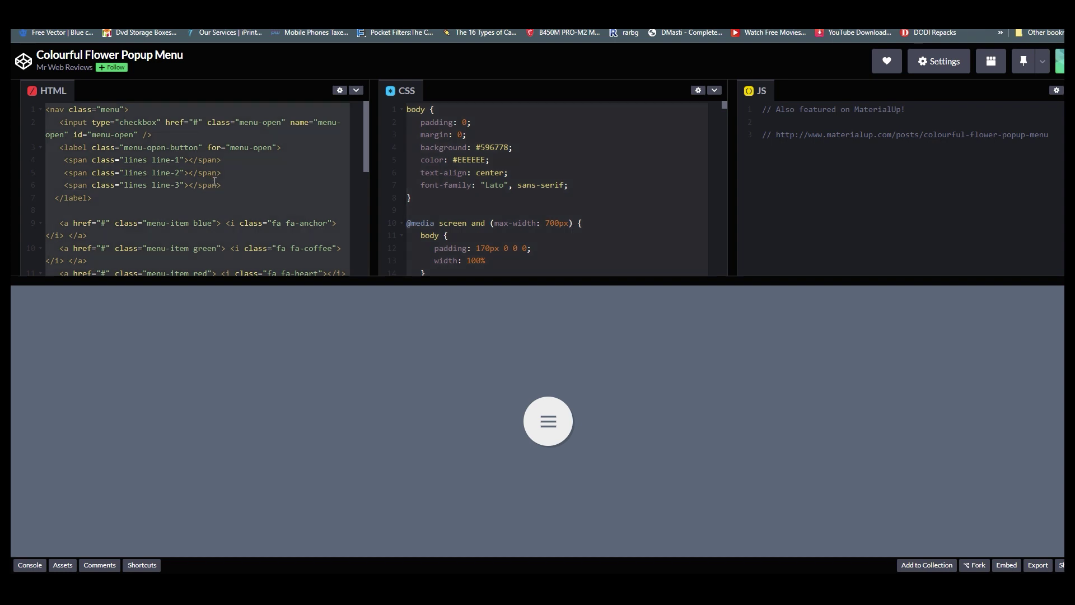
right_click(209, 175)
left_click(259, 217)
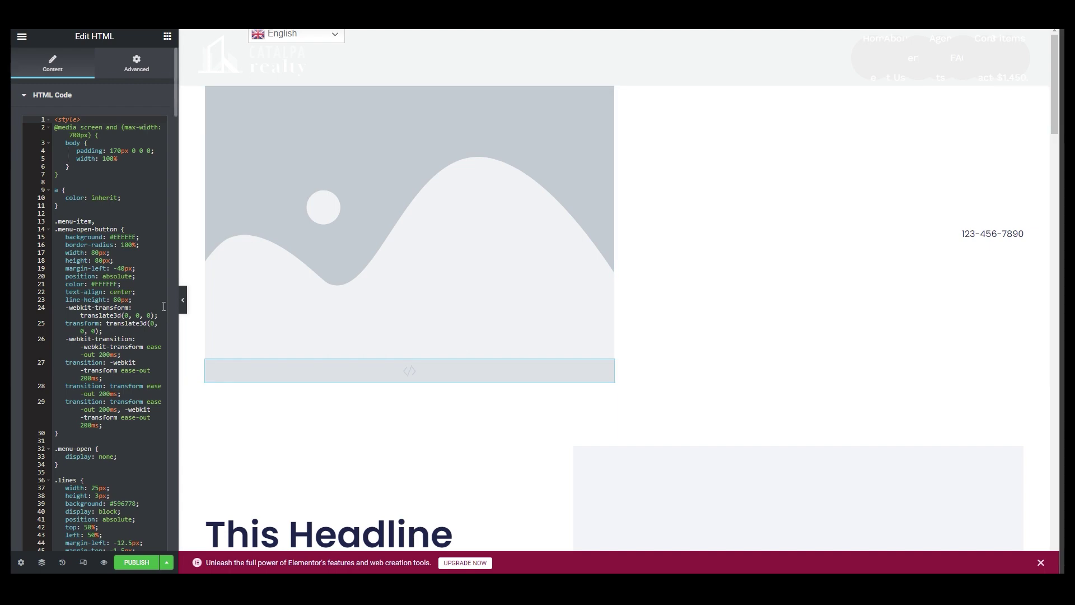
scroll(142, 359, "down", 10)
scroll(143, 359, "down", 12)
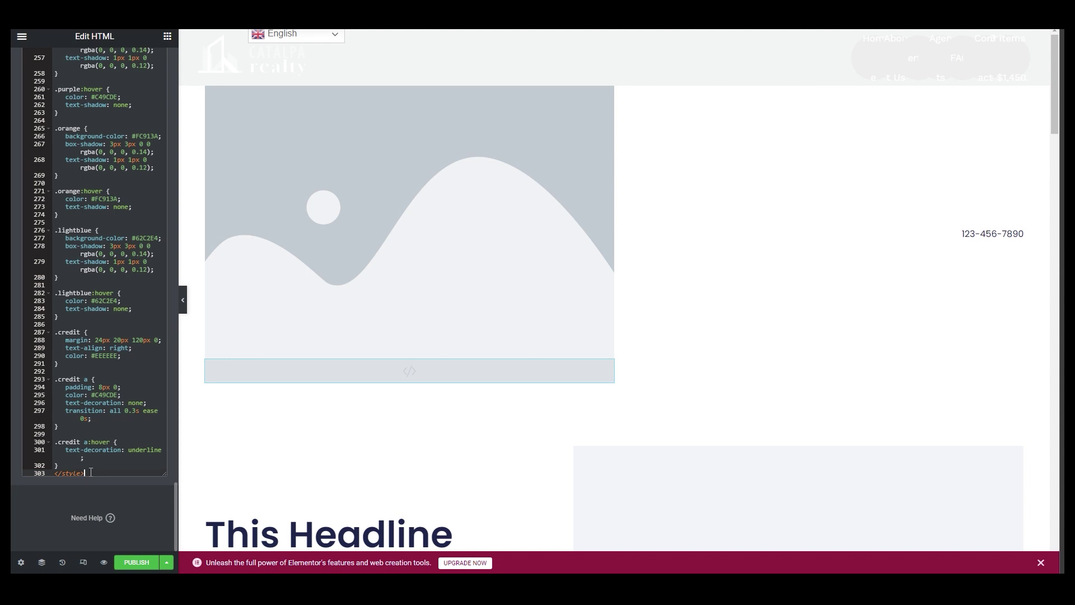
Step: Paste the flower menu HTML after </style>, then open and close the menu in the preview
key("Return")
key("ctrl+v")
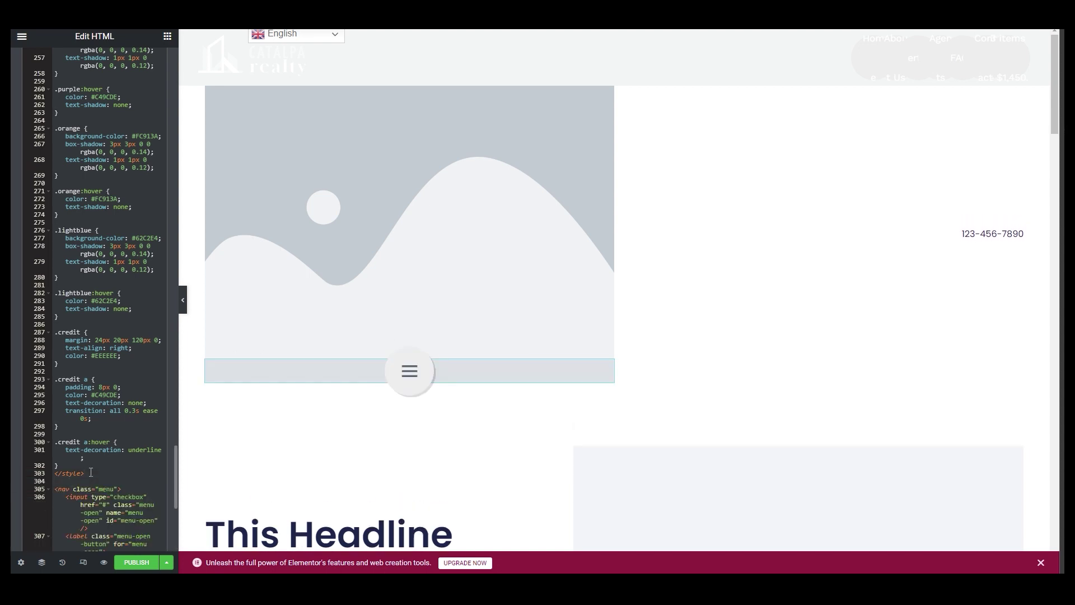
left_click(410, 372)
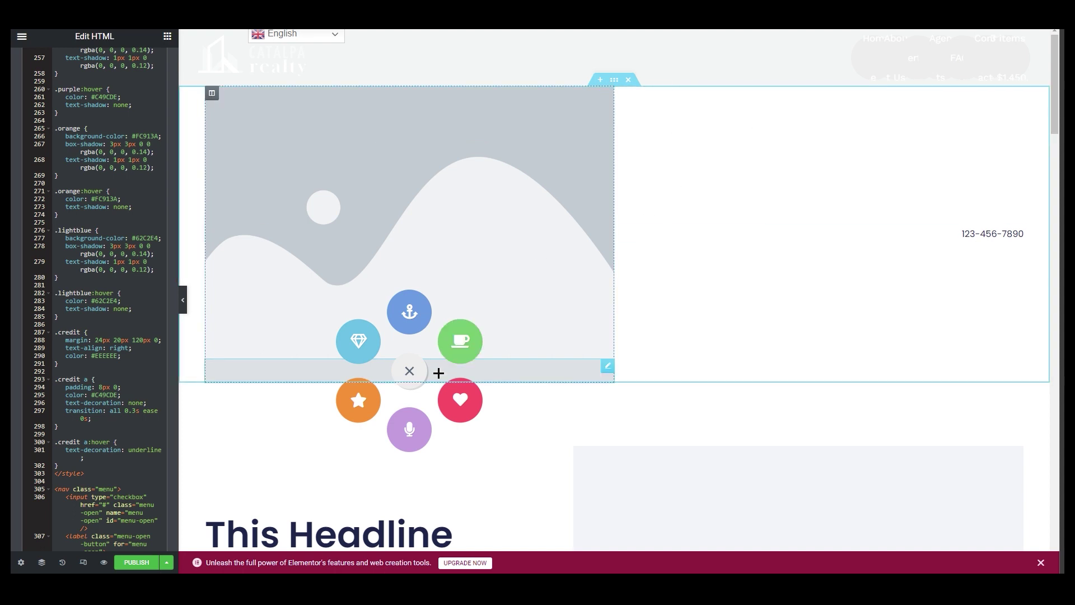
left_click(412, 370)
scroll(167, 248, "up", 15)
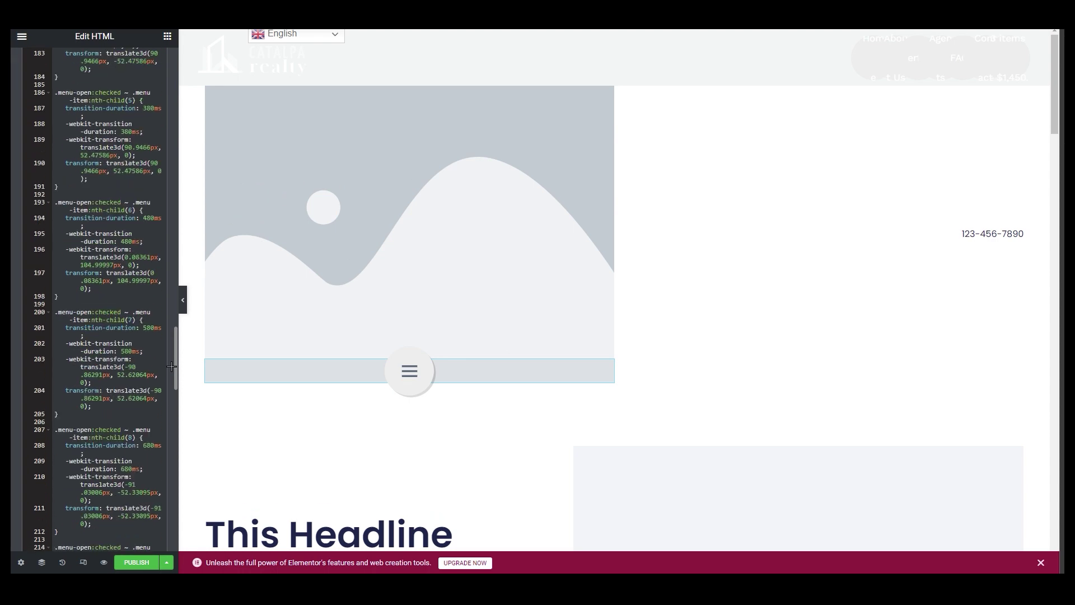
Step: Set the HTML widget's Position to Fixed in its Advanced settings
scroll(166, 248, "up", 10)
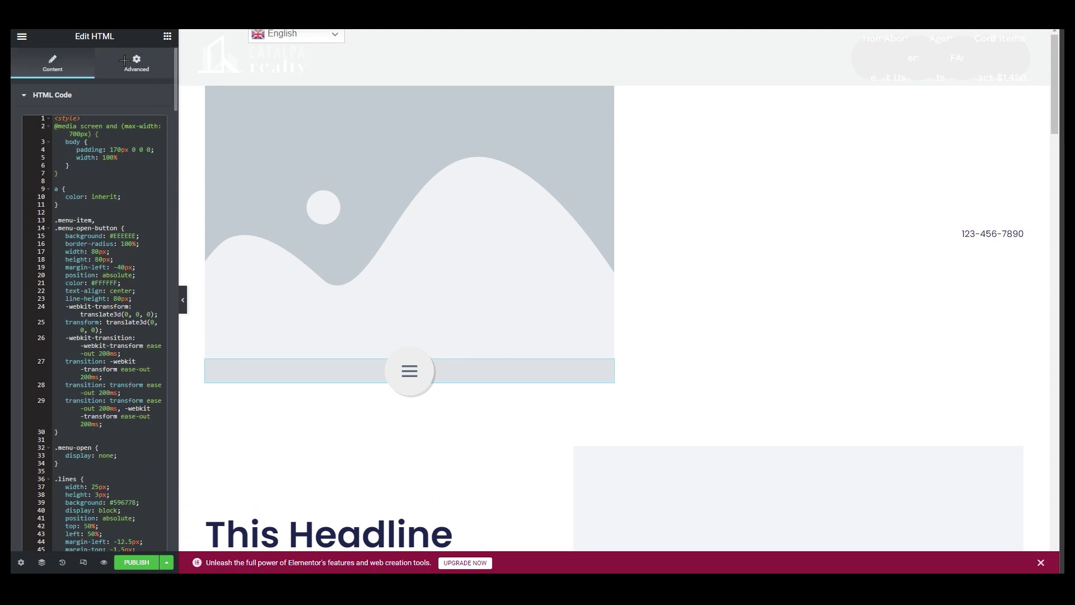
left_click(125, 61)
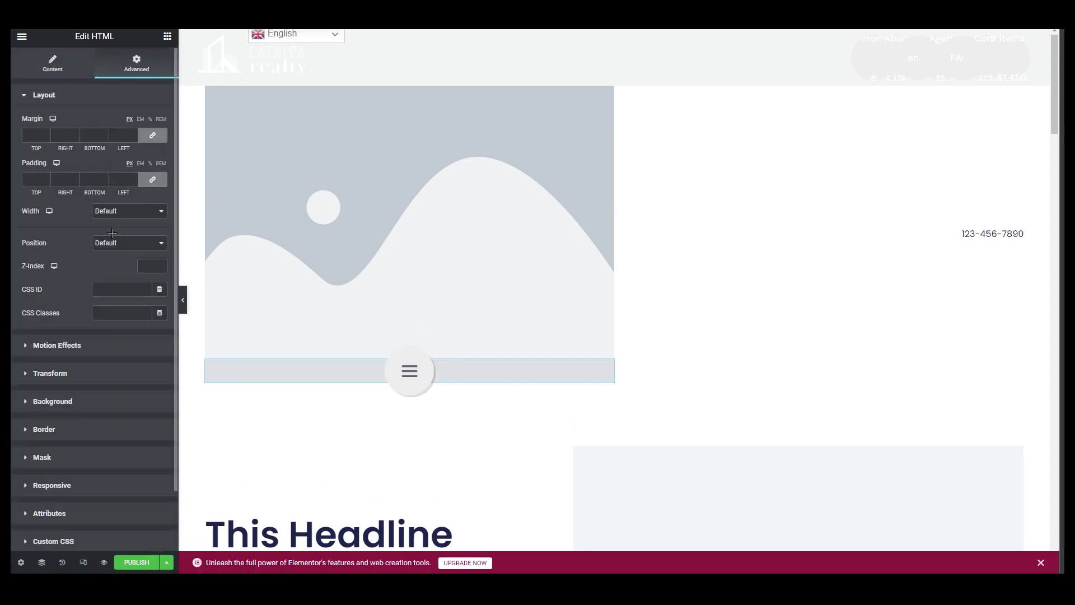
scroll(91, 305, "down", 2)
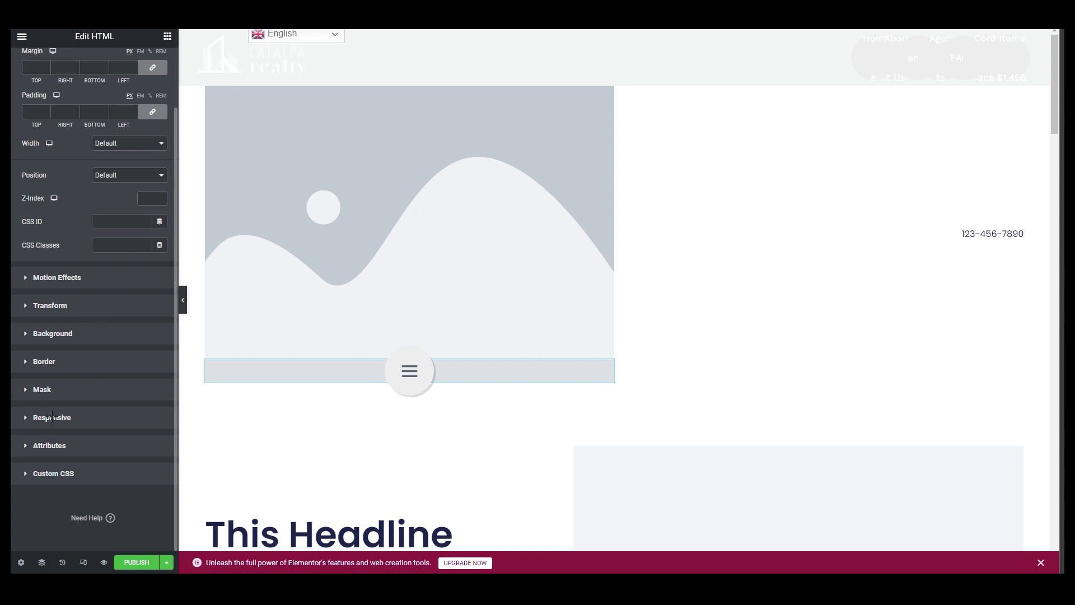
scroll(124, 331, "up", 2)
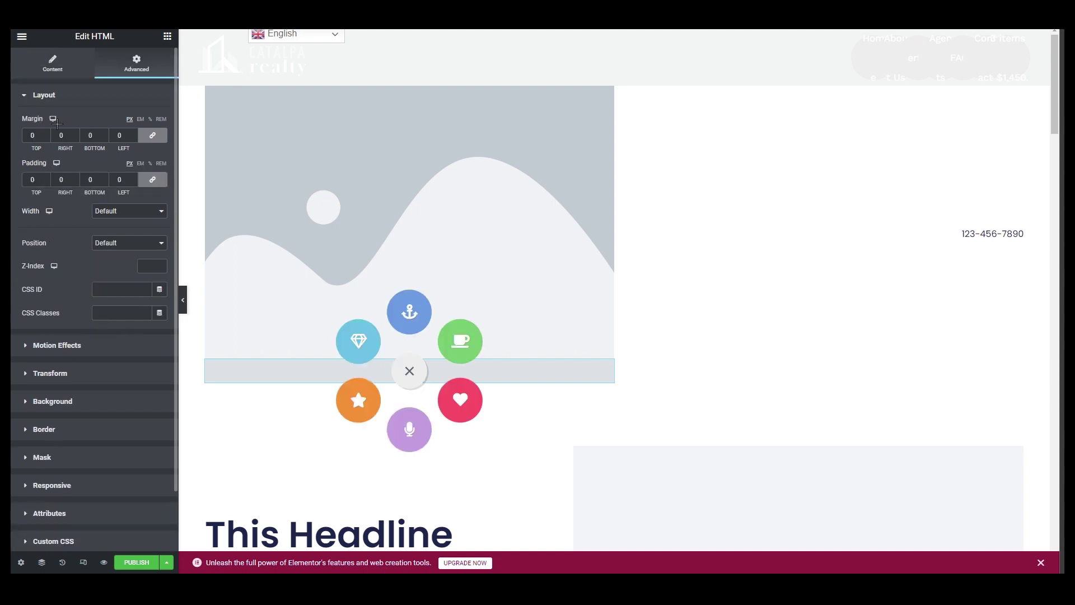
left_click(92, 243)
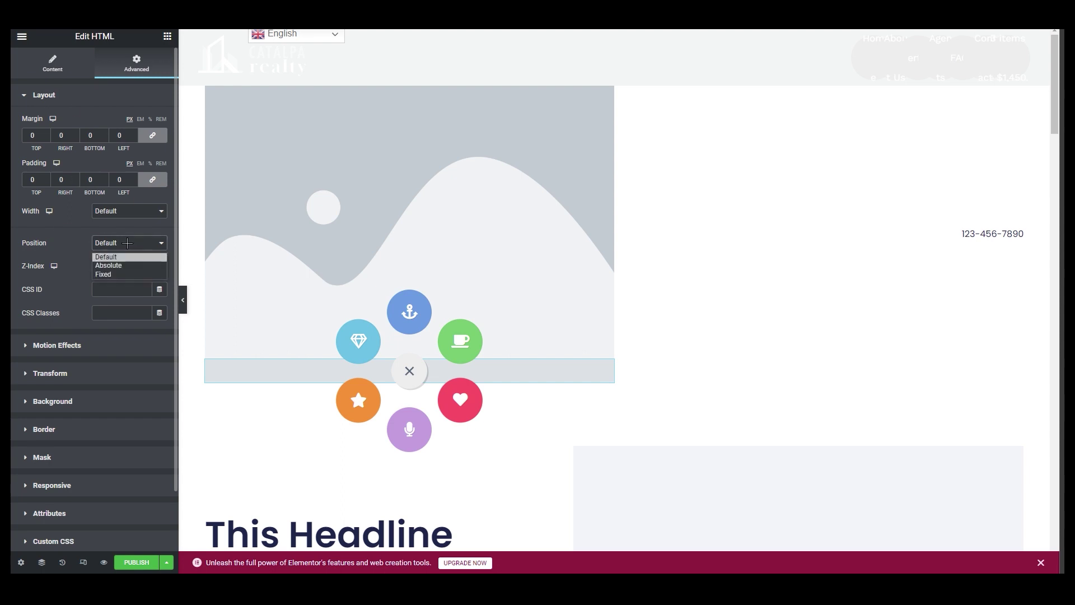
left_click(104, 275)
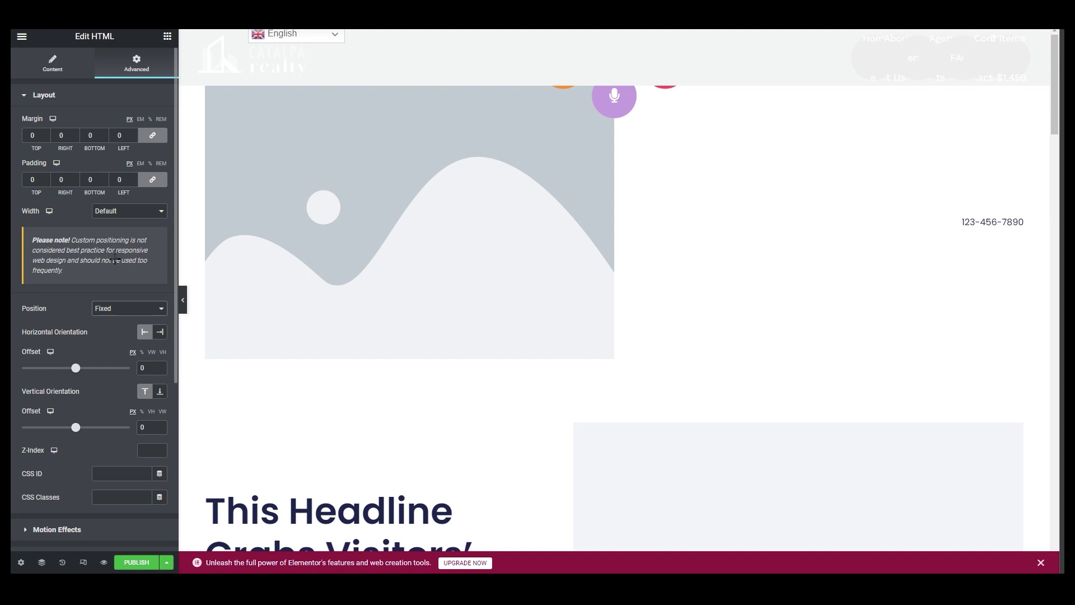
Step: Collapse the menu and anchor the widget with right horizontal and bottom vertical orientation
scroll(77, 320, "down", 1)
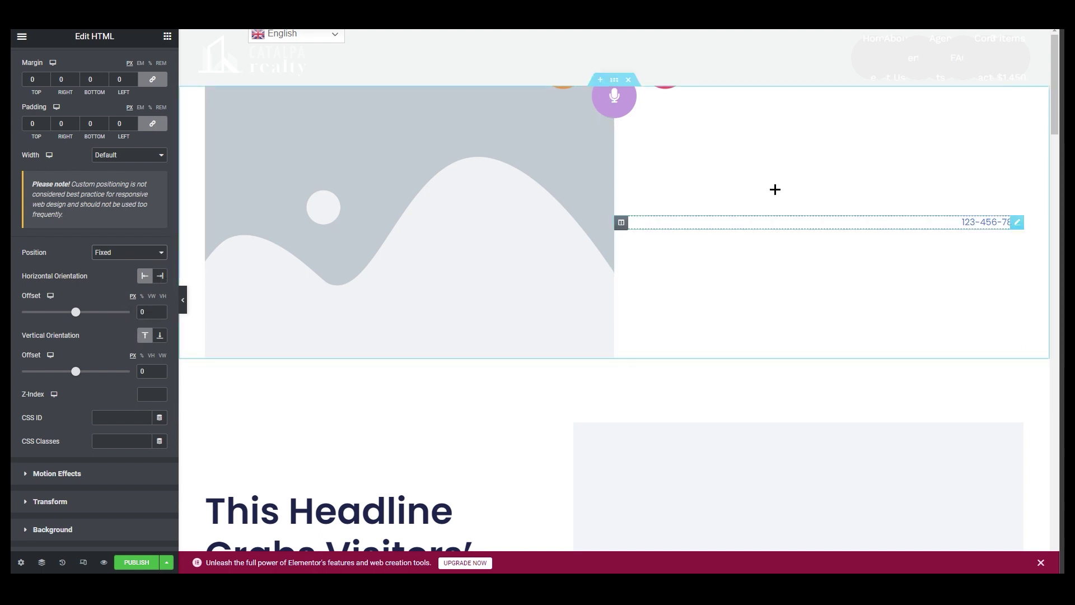
scroll(1056, 161, "down", 2)
scroll(1055, 161, "up", 2)
scroll(1008, 129, "down", 3)
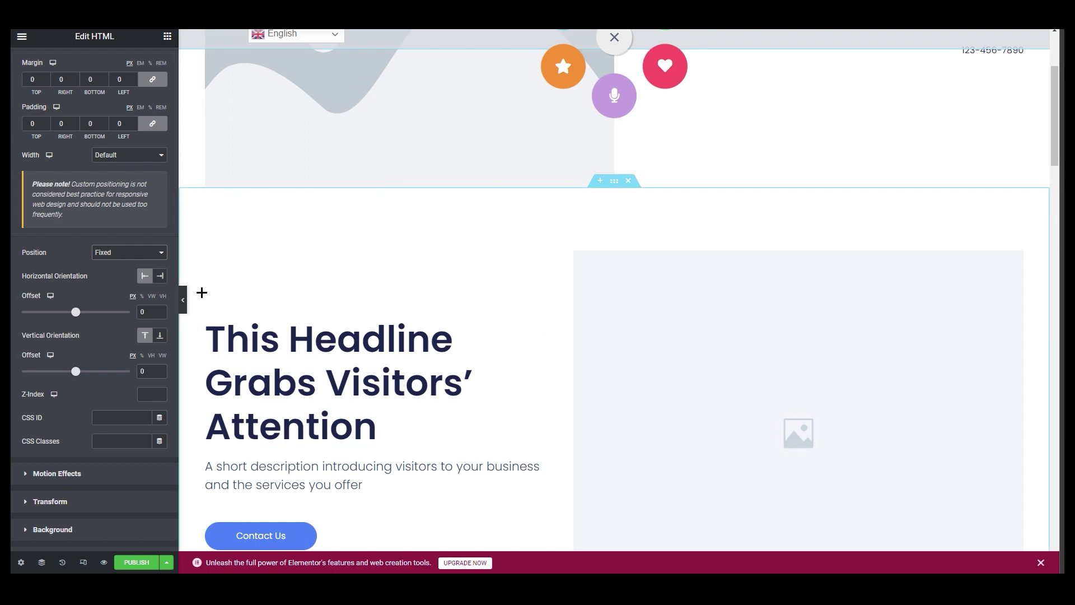
left_click(616, 51)
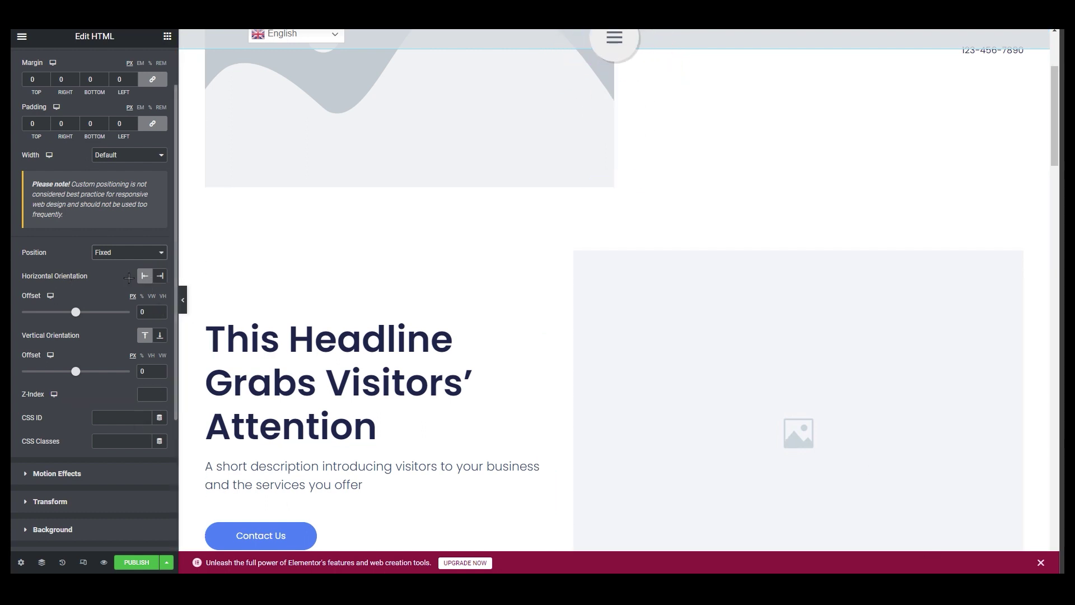
left_click(160, 276)
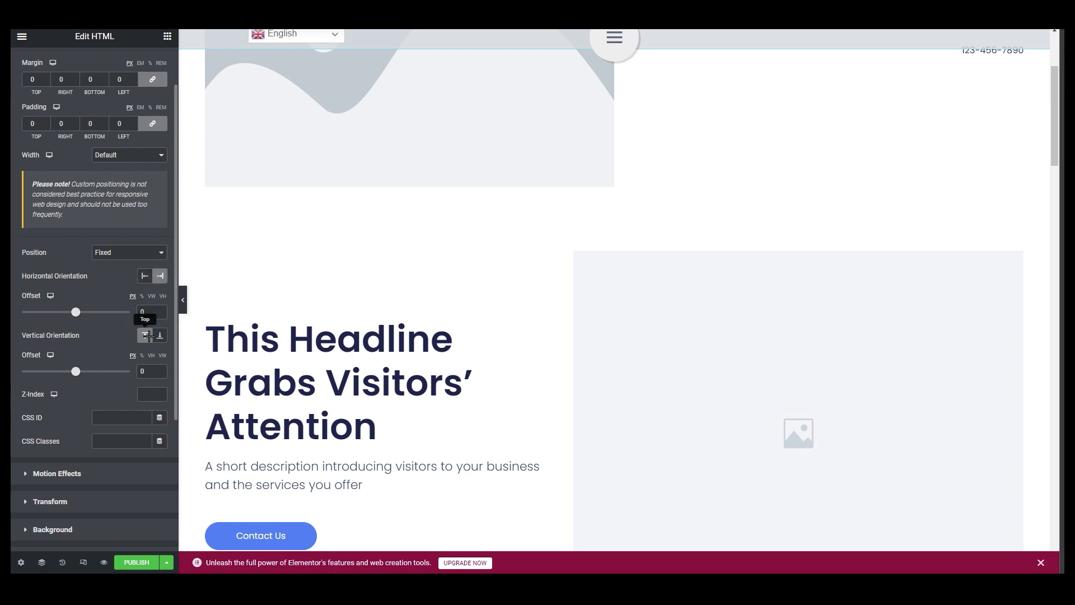
left_click(159, 335)
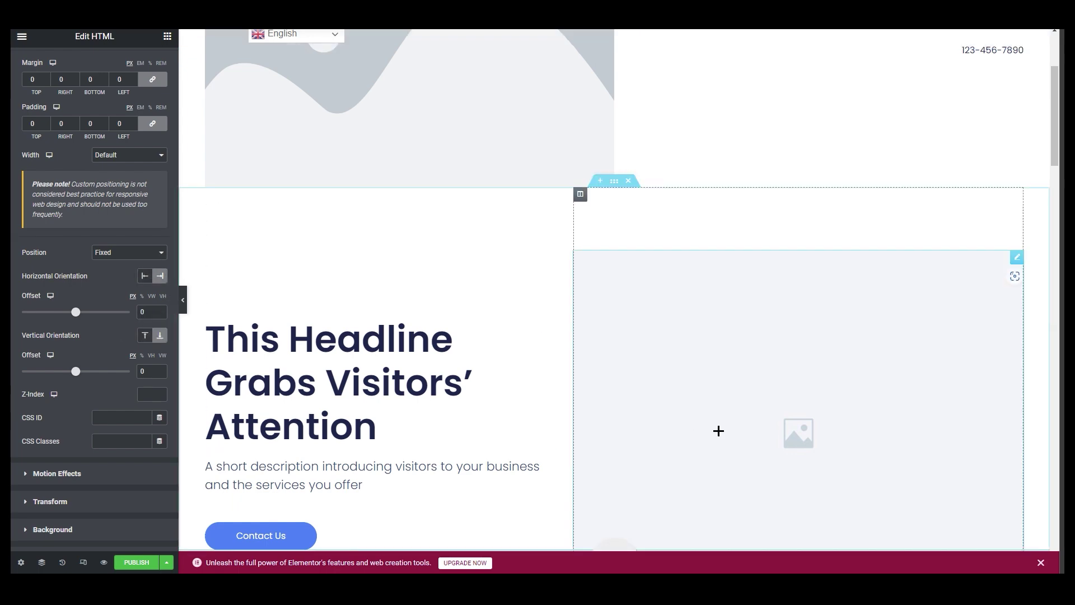
scroll(846, 461, "down", 8)
scroll(1022, 300, "up", 1)
scroll(1022, 299, "down", 10)
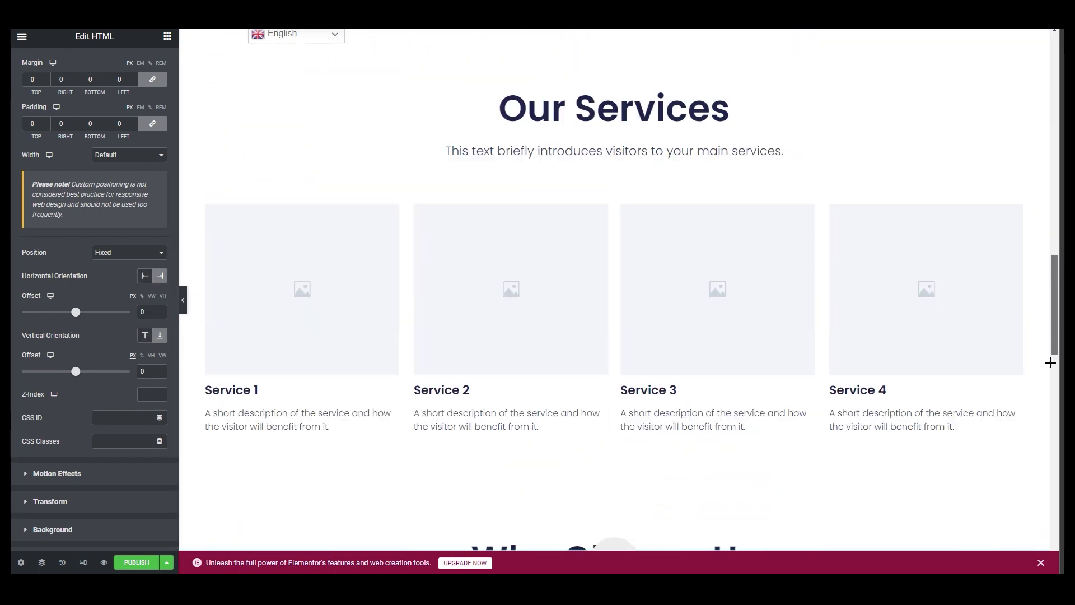
scroll(861, 456, "up", 7)
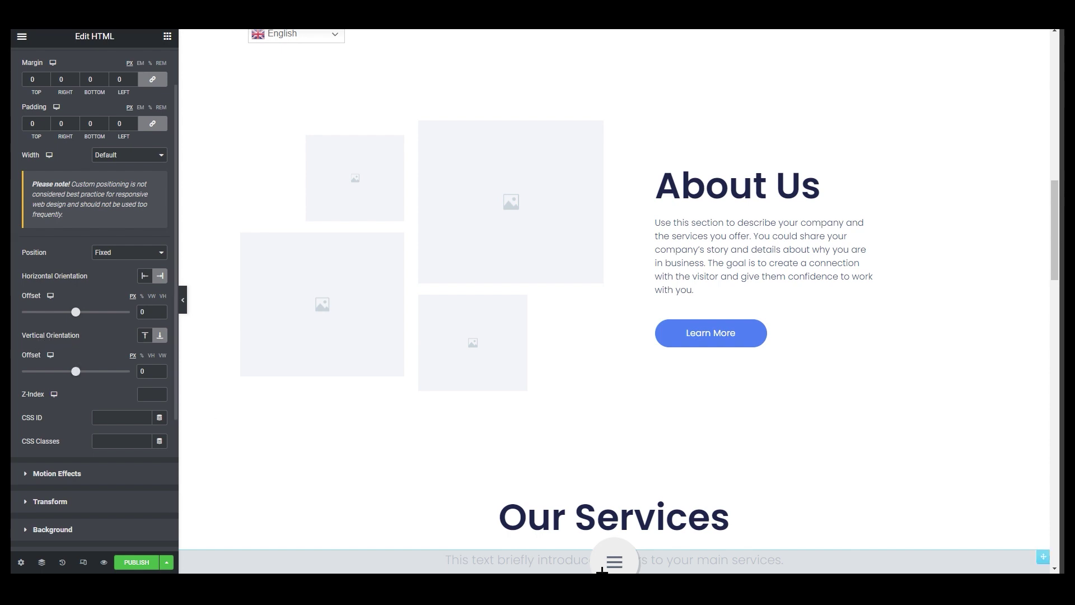
Step: Set the fixed menu's offsets to 155 vertical and -548 horizontal, then test the flower menu
left_click_drag(75, 370, 82, 372)
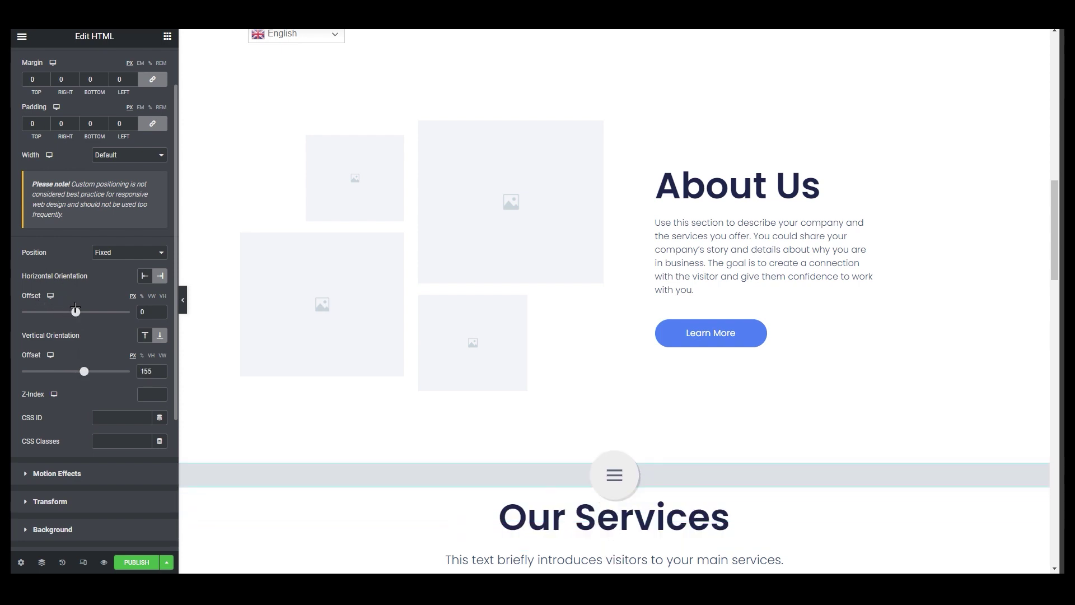
left_click_drag(76, 311, 46, 311)
scroll(386, 484, "up", 10)
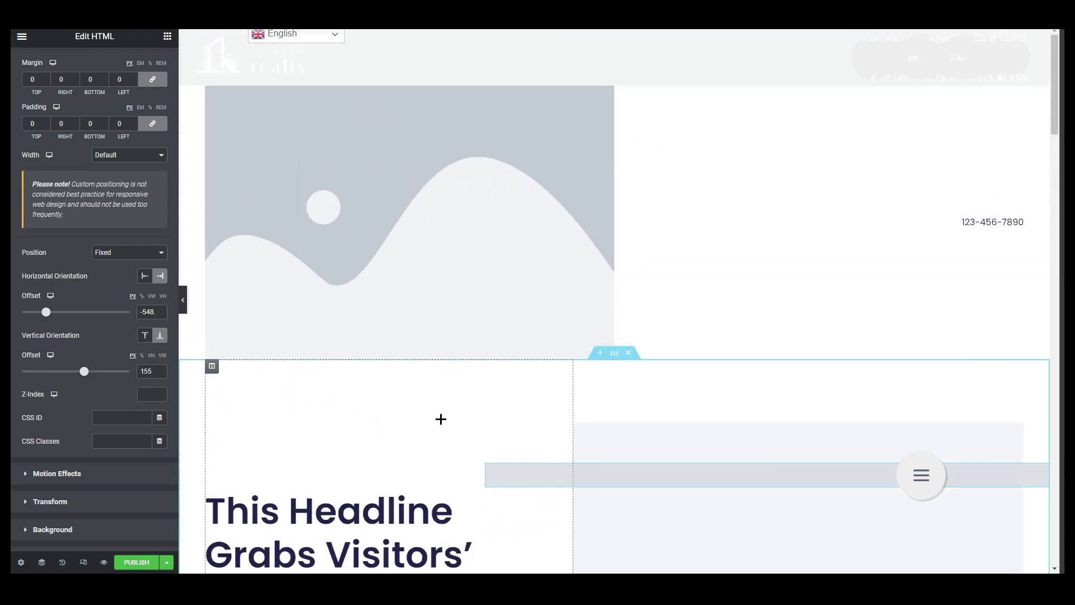
left_click(920, 477)
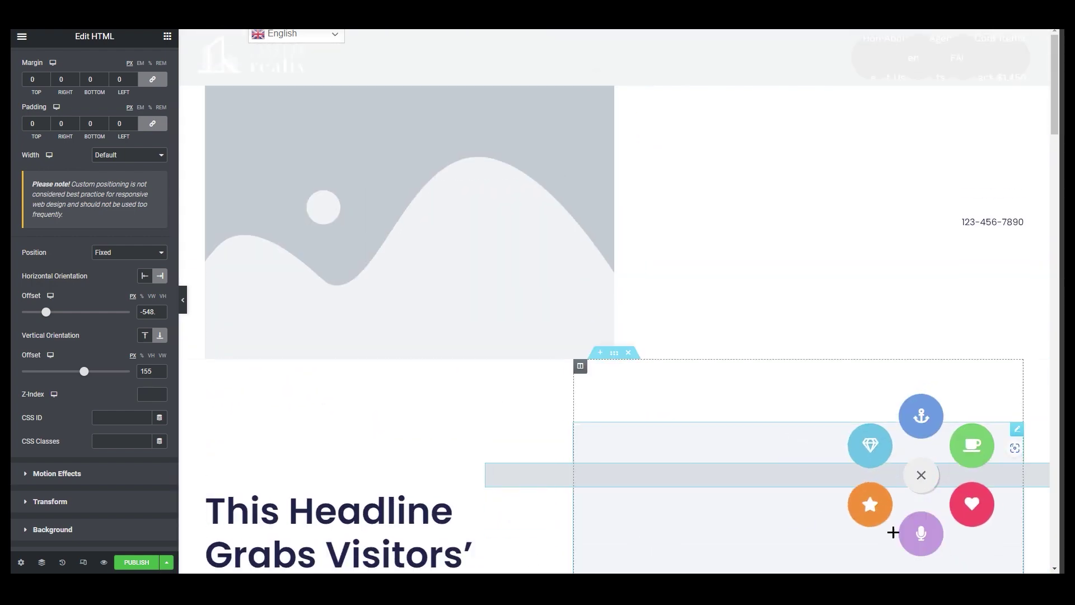
left_click(921, 475)
Step: Publish the page and view it on the live site
scroll(715, 476, "down", 3)
scroll(796, 491, "up", 3)
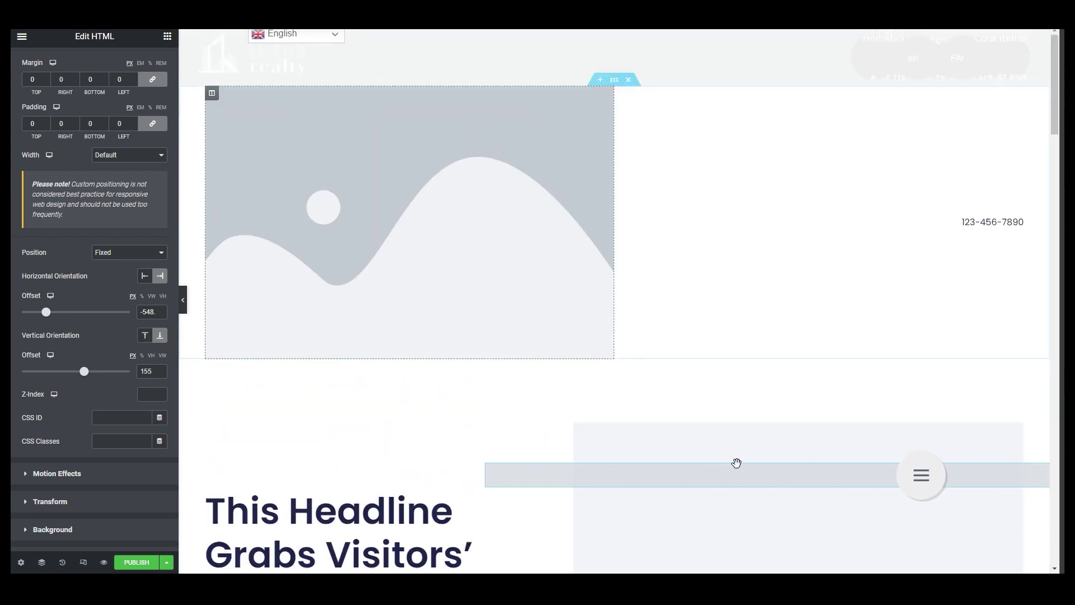
left_click(166, 562)
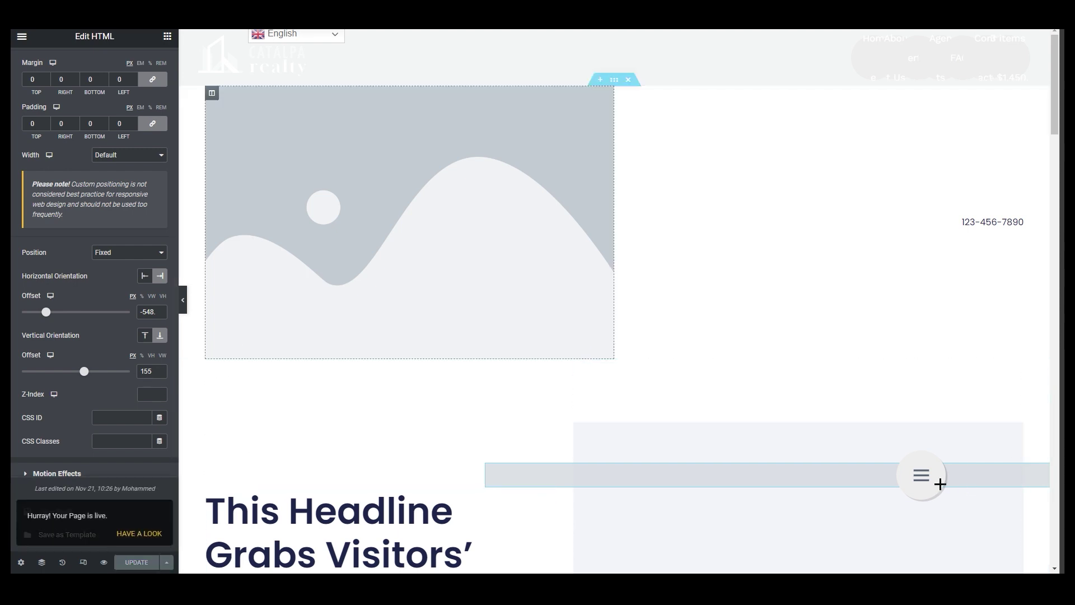
left_click(140, 531)
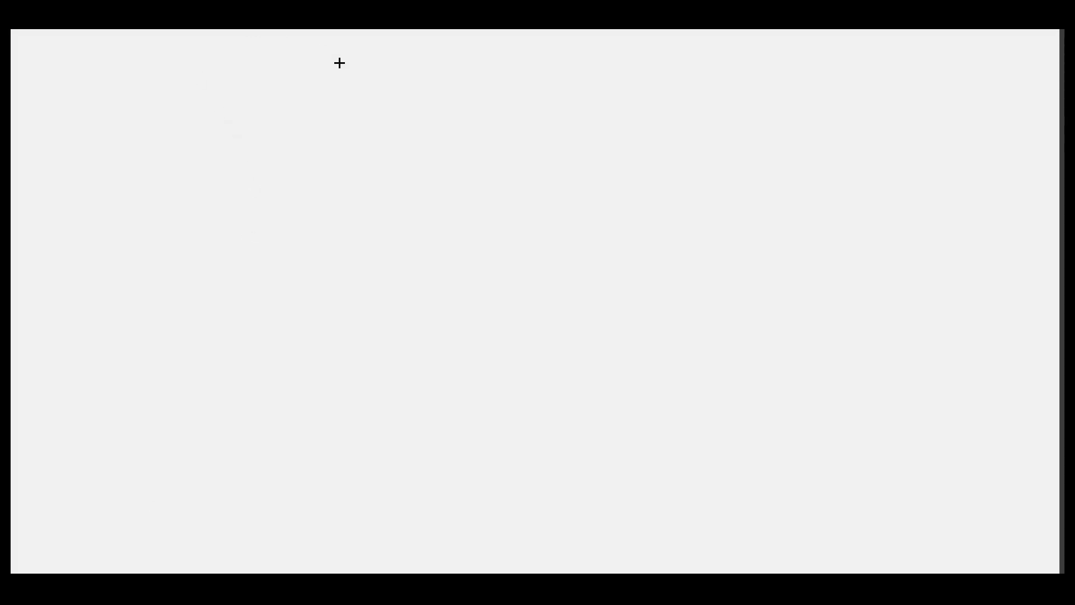
Step: Fan out the fixed flower menu on the live page, then return to the HTML widget's Advanced settings
scroll(722, 280, "down", 15)
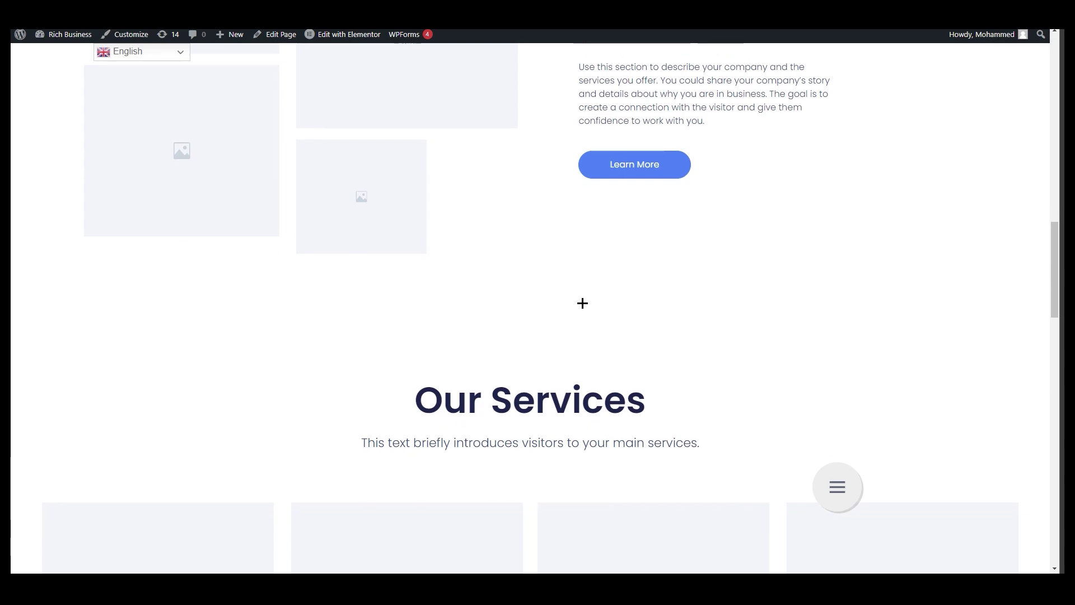
left_click(840, 488)
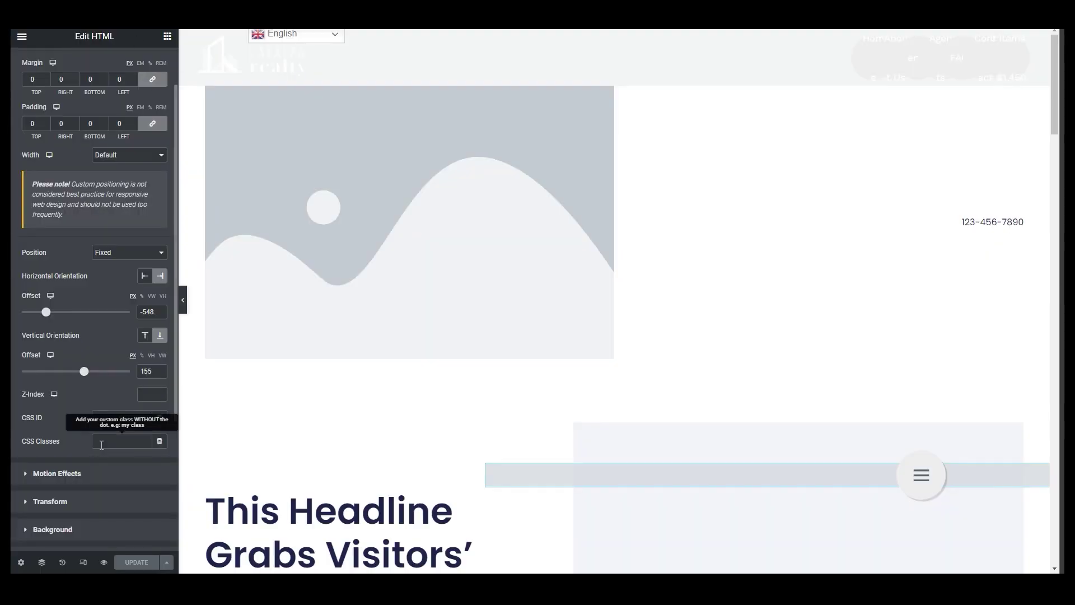
scroll(136, 181, "up", 1)
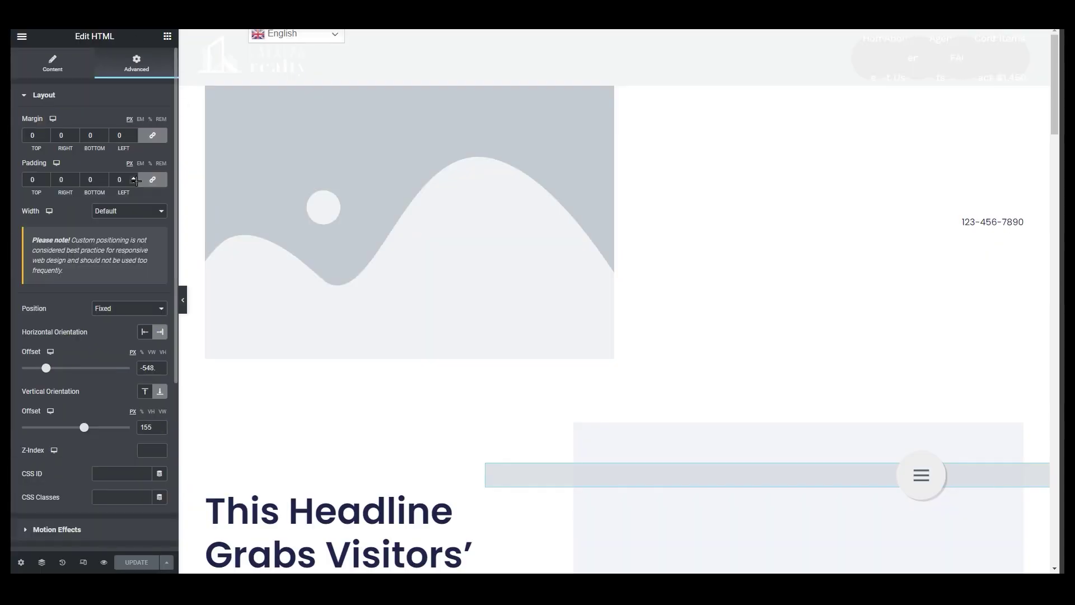
Step: Show the HTML widget's code in a wider panel and select the nav menu markup, lines 305–319
left_click(62, 66)
left_click_drag(179, 110, 239, 555)
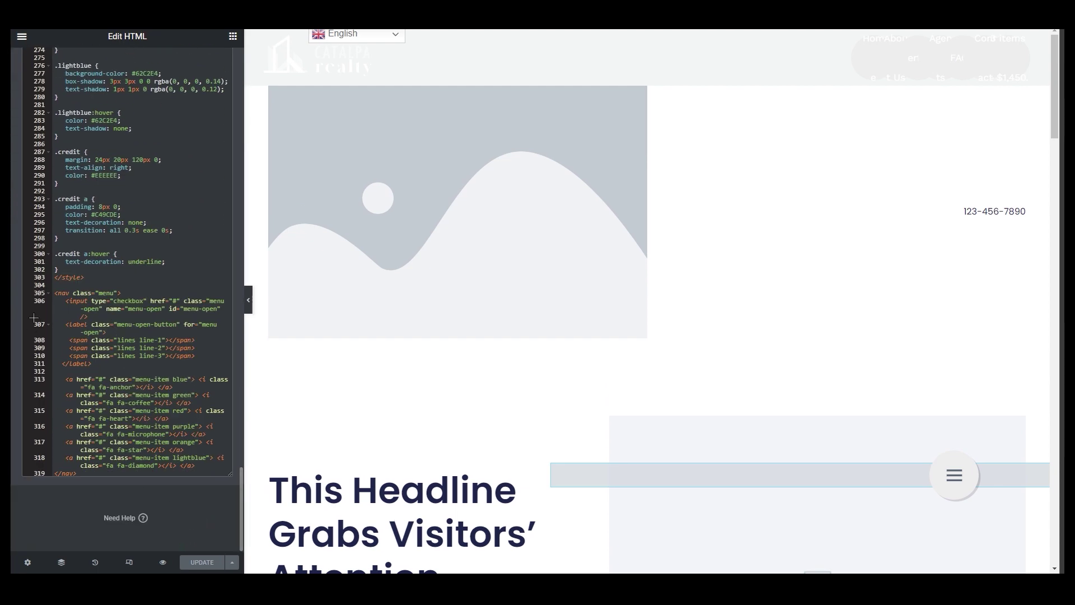
left_click_drag(55, 292, 139, 481)
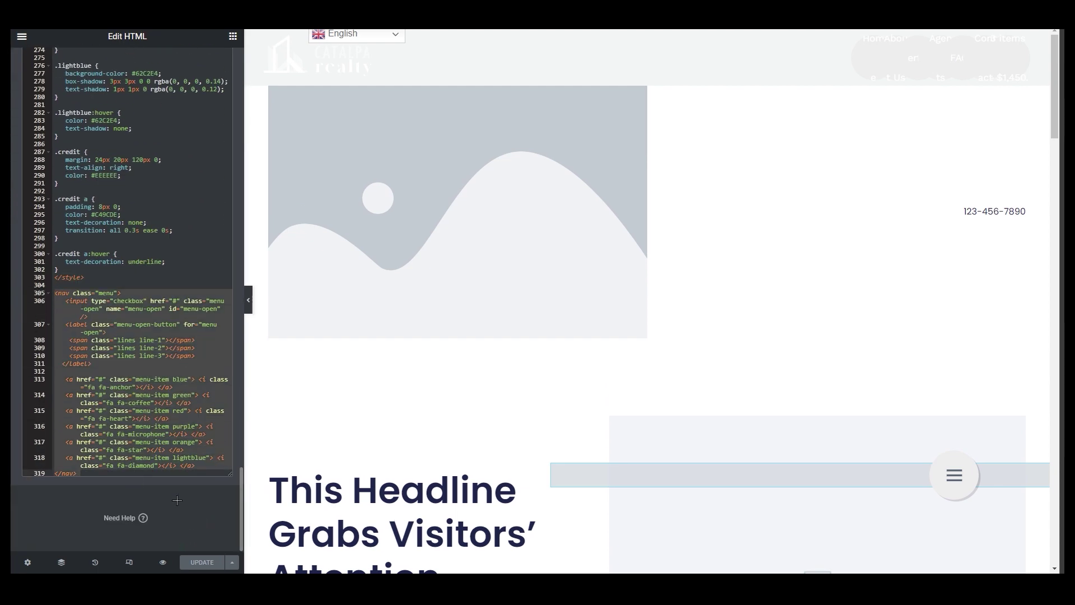
left_click(955, 475)
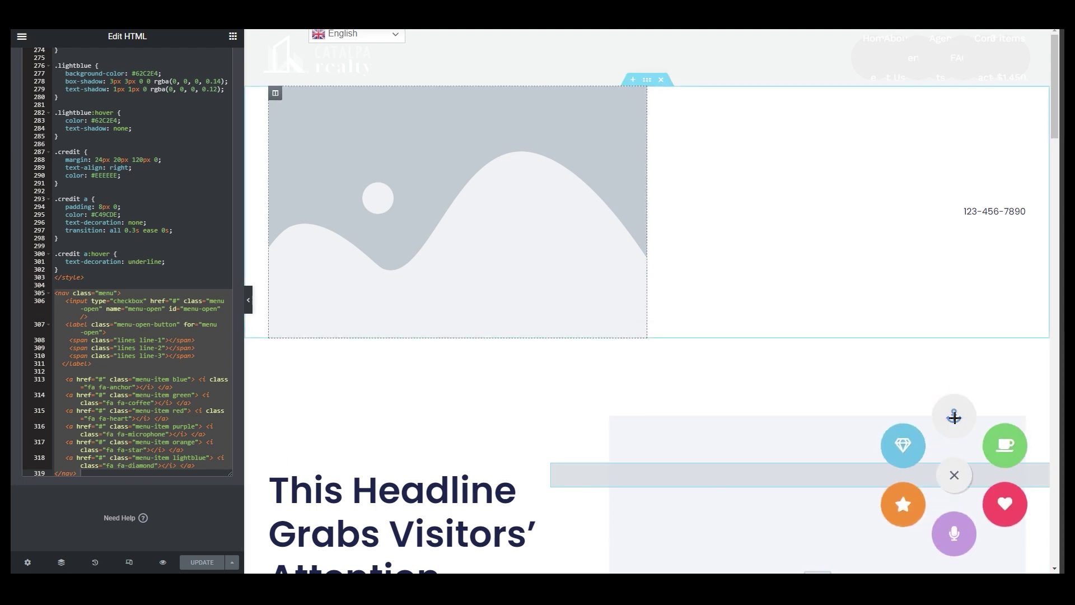
Step: Select the fa fa-anchor class on line 313 and open a new browser tab
left_click(103, 386)
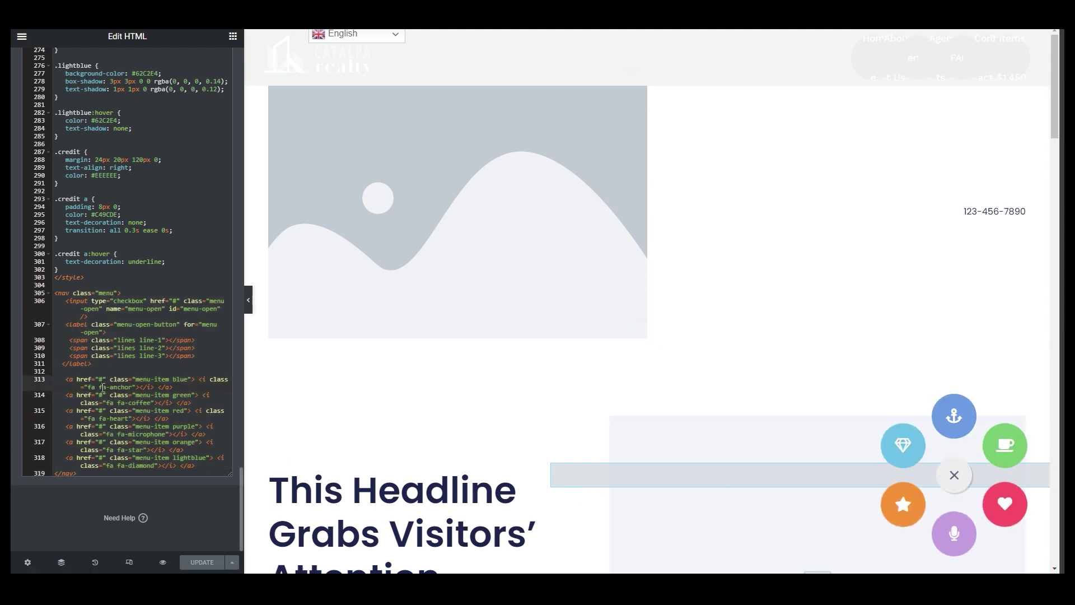
left_click_drag(88, 386, 125, 386)
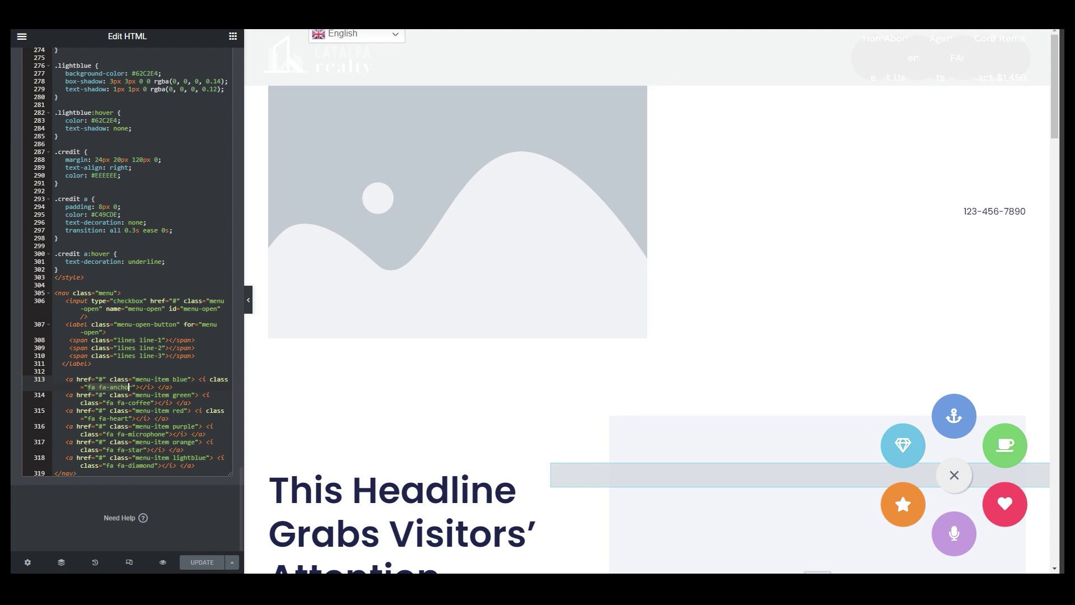
key("ctrl+t")
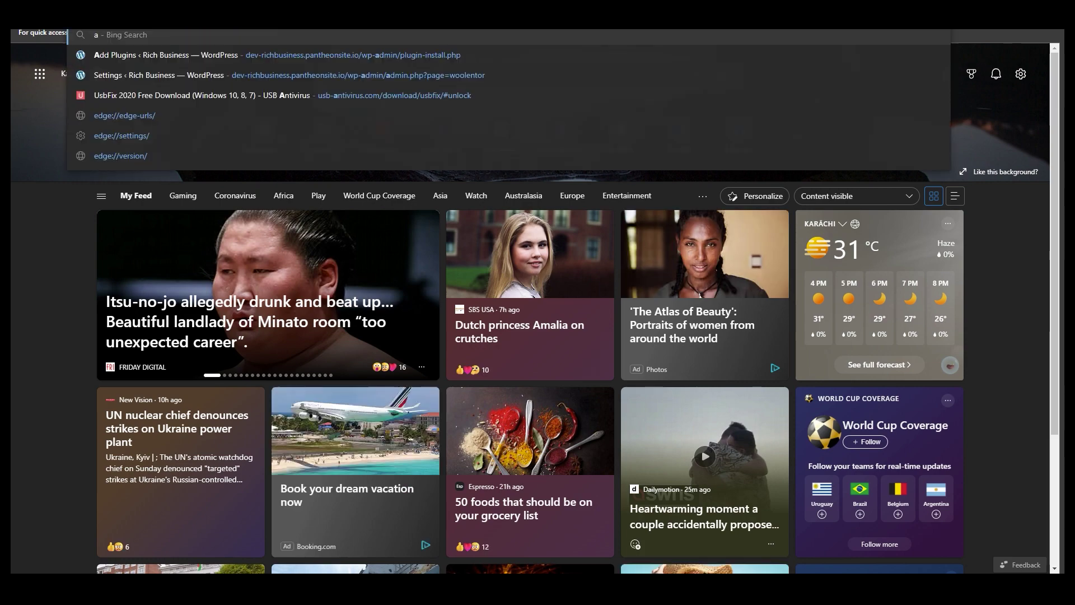
Step: Search the web for font awesome
type("fi")
key("BackSpace")
type("ont aws")
key("Down")
key("Return")
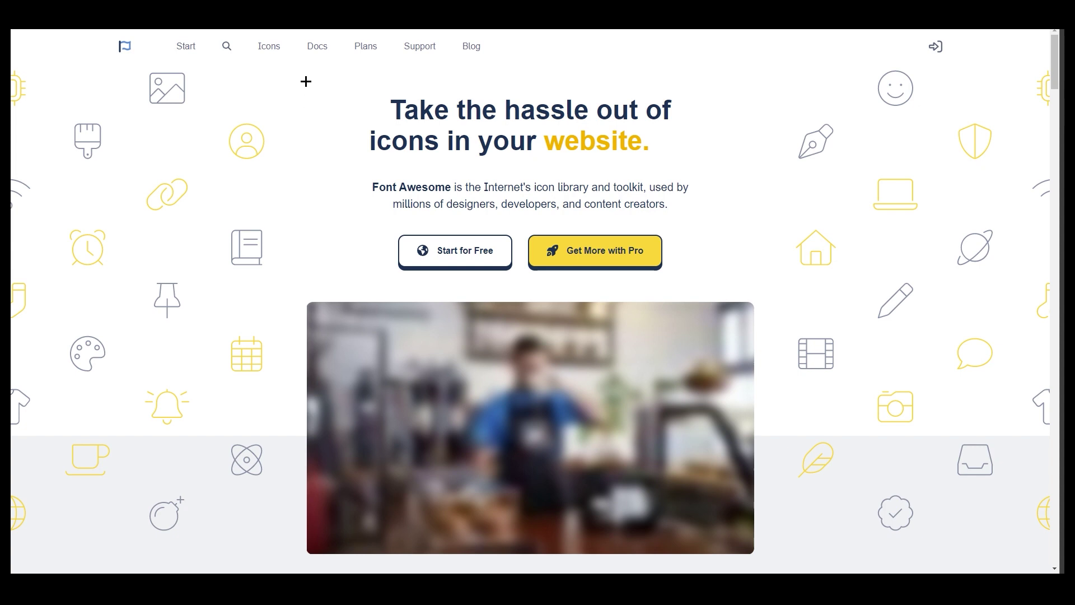
Step: Find the facebook icon in the Font Awesome gallery and copy its HTML code snippet
left_click(273, 44)
left_click(401, 109)
type("facebook")
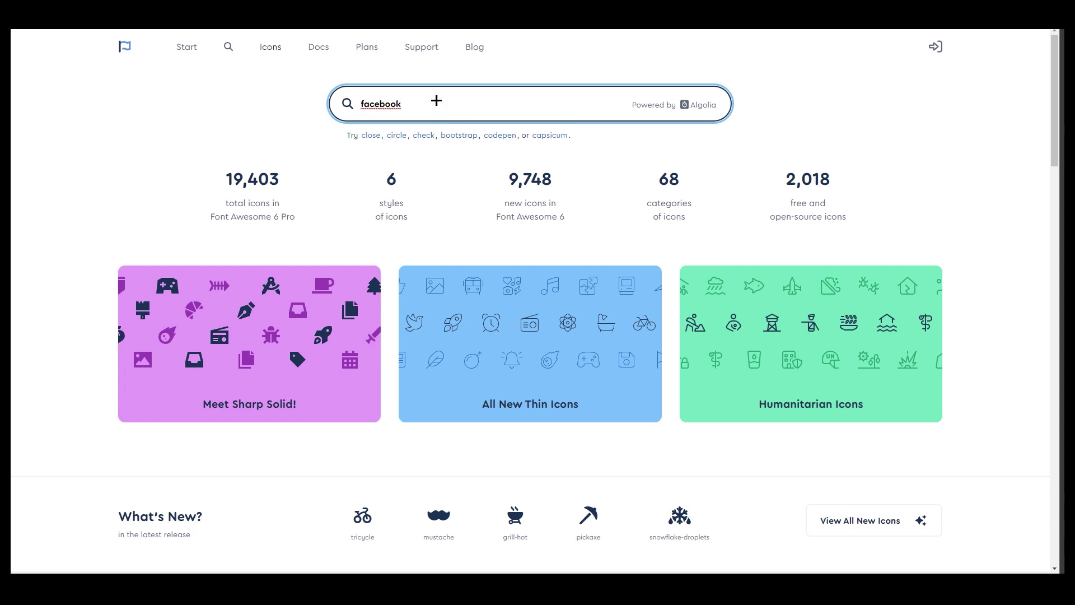
key("Return")
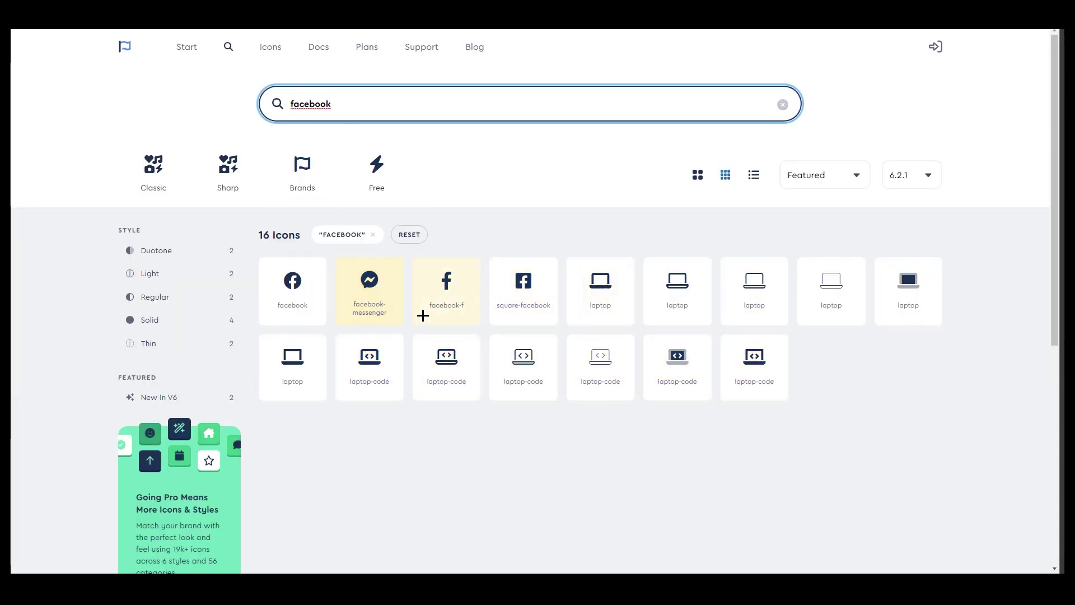
left_click(319, 306)
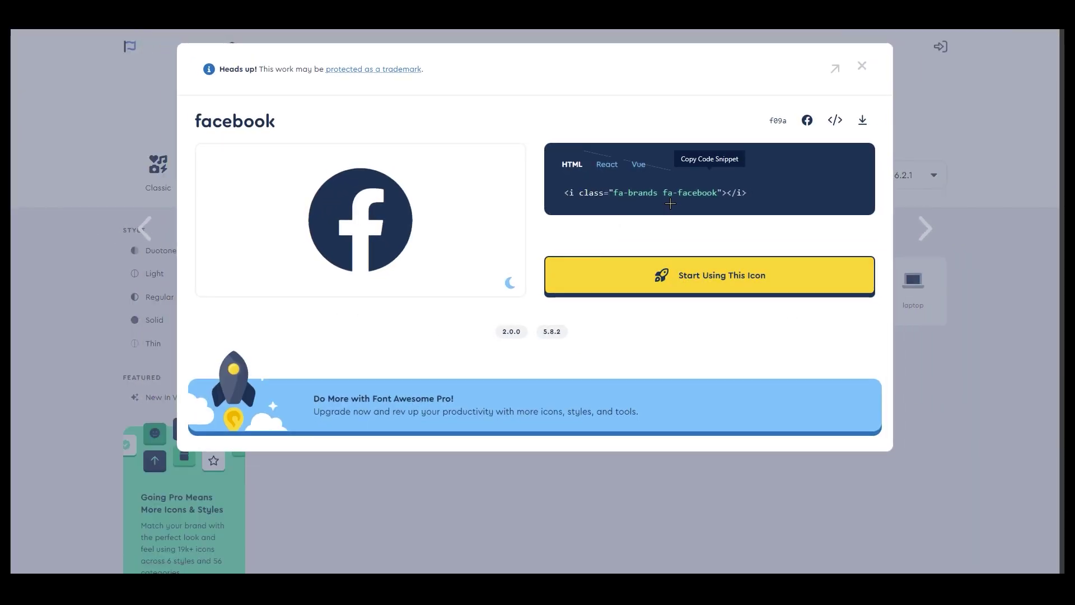
left_click(670, 197)
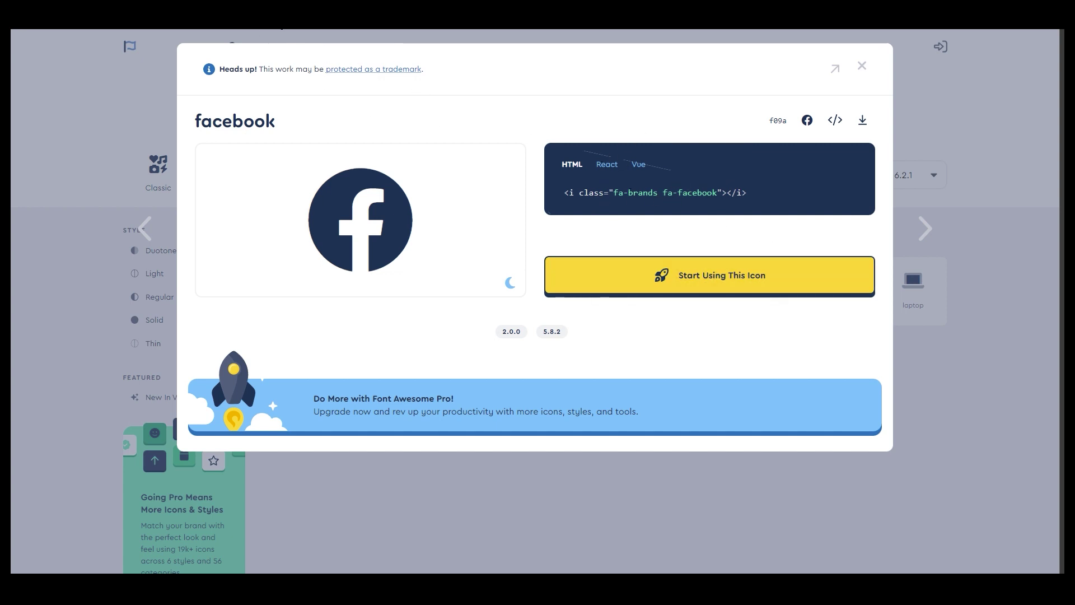
Step: Check the copied snippet in the address bar, then return to the Elementor editor
key("ctrl+l")
key("ctrl+v")
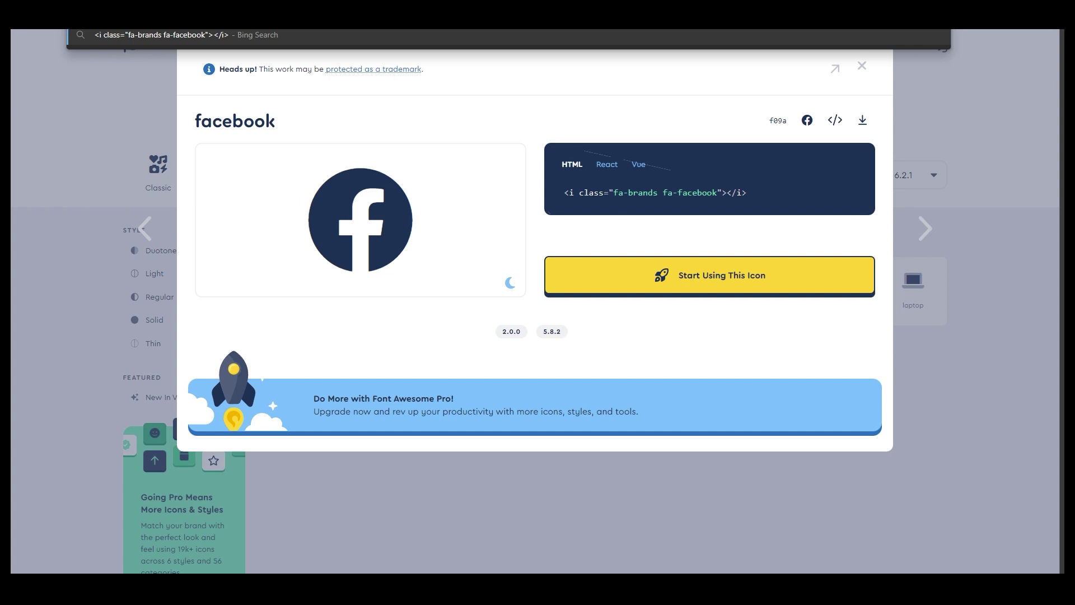
right_click(199, 35)
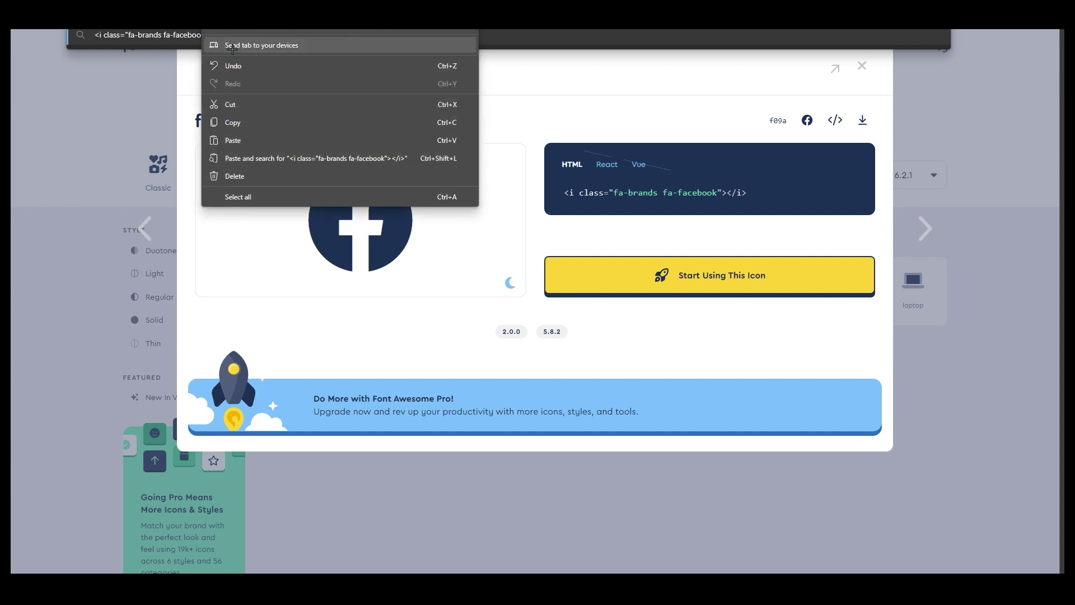
key("Escape")
key("alt+Tab")
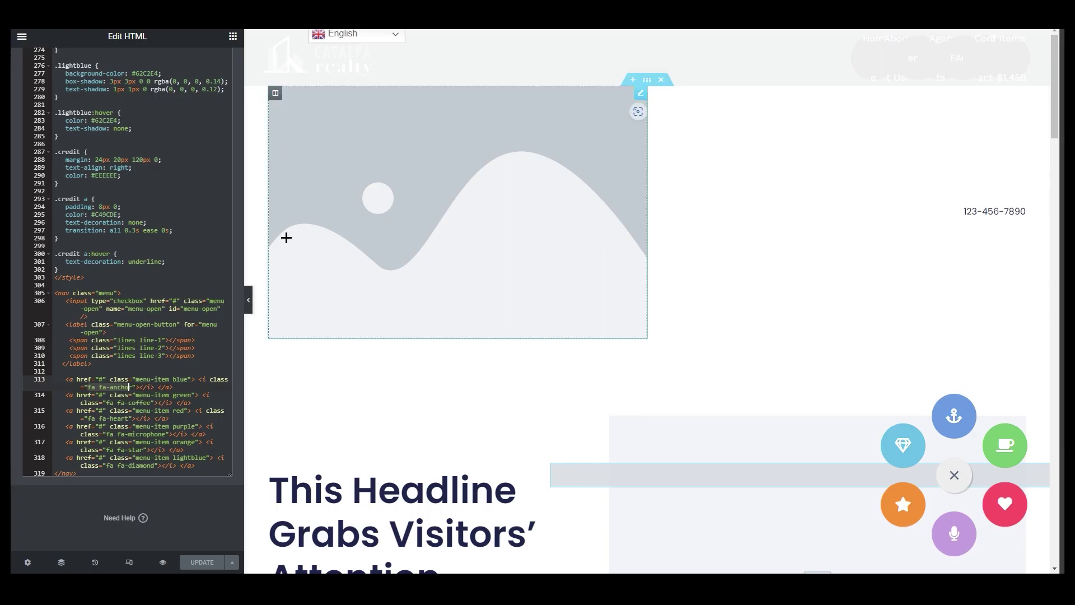
Step: Replace fa fa-anchor on line 313 with fa-brands fa-facebook and update the page
right_click(95, 385)
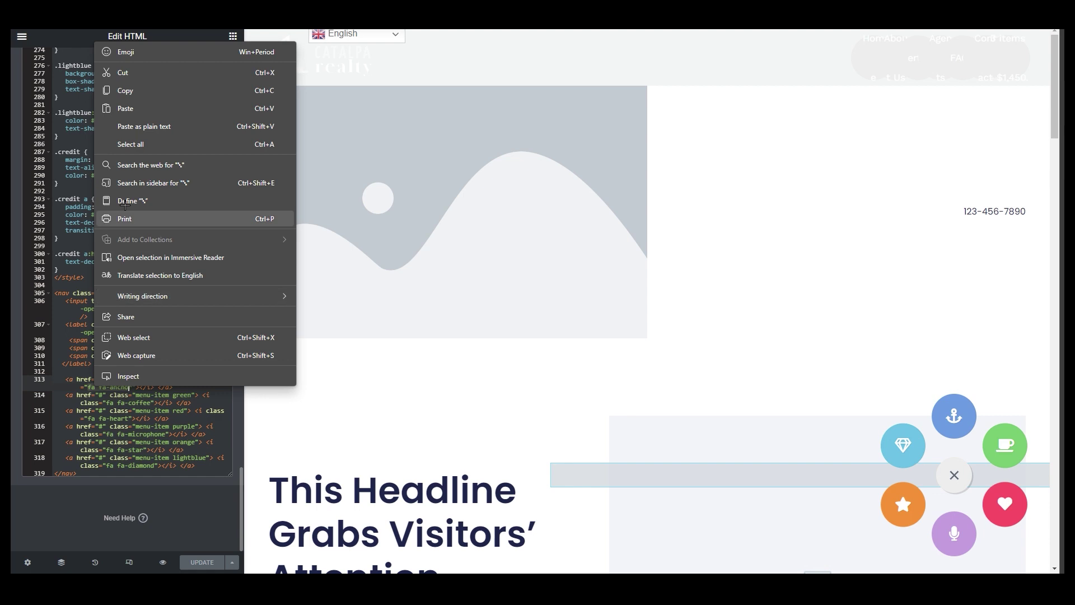
left_click(145, 111)
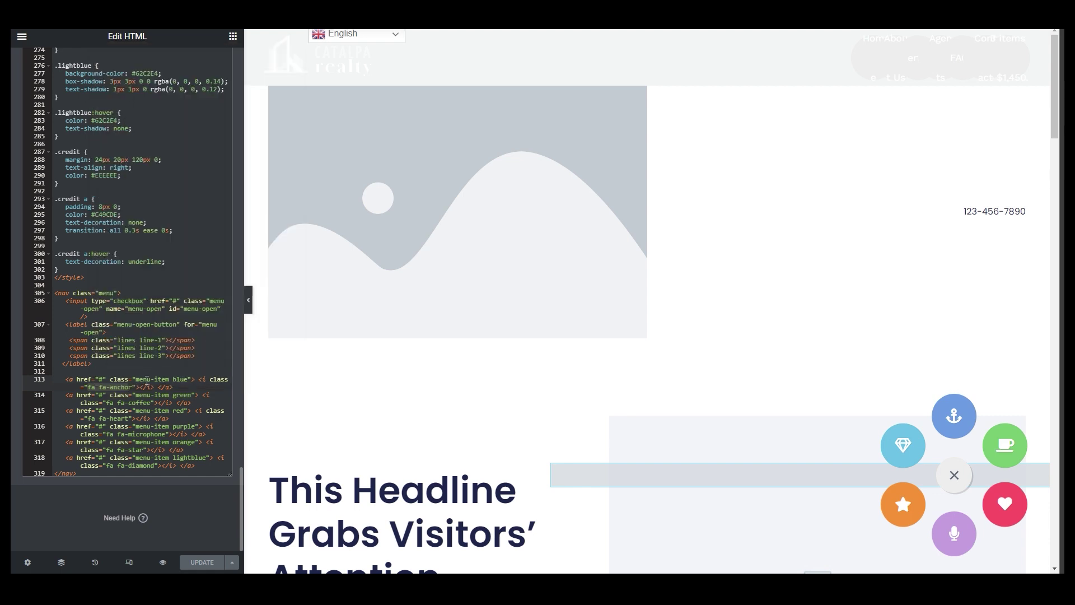
left_click(125, 387)
left_click_drag(130, 388, 91, 387)
key("BackSpace")
key("ctrl+v")
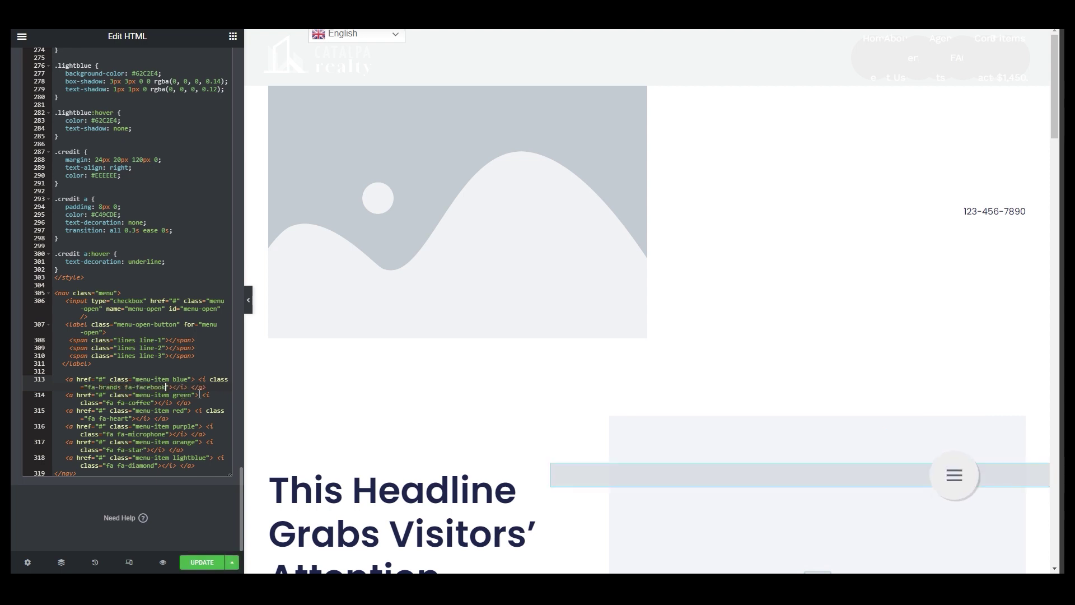
left_click(210, 561)
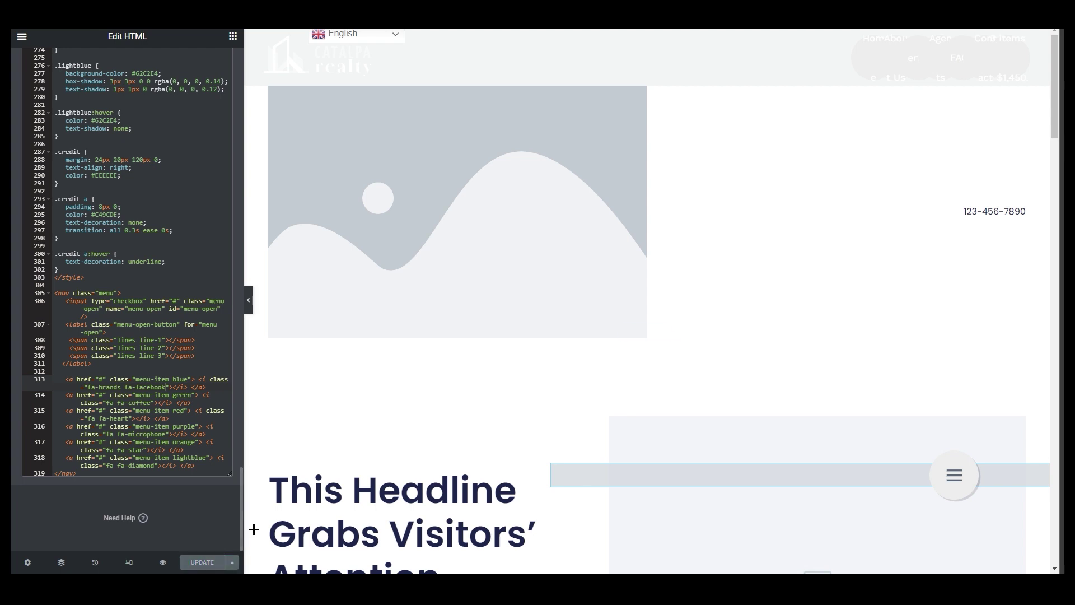
Step: Open and close the popup menu in the preview to check the new facebook icon
left_click(946, 480)
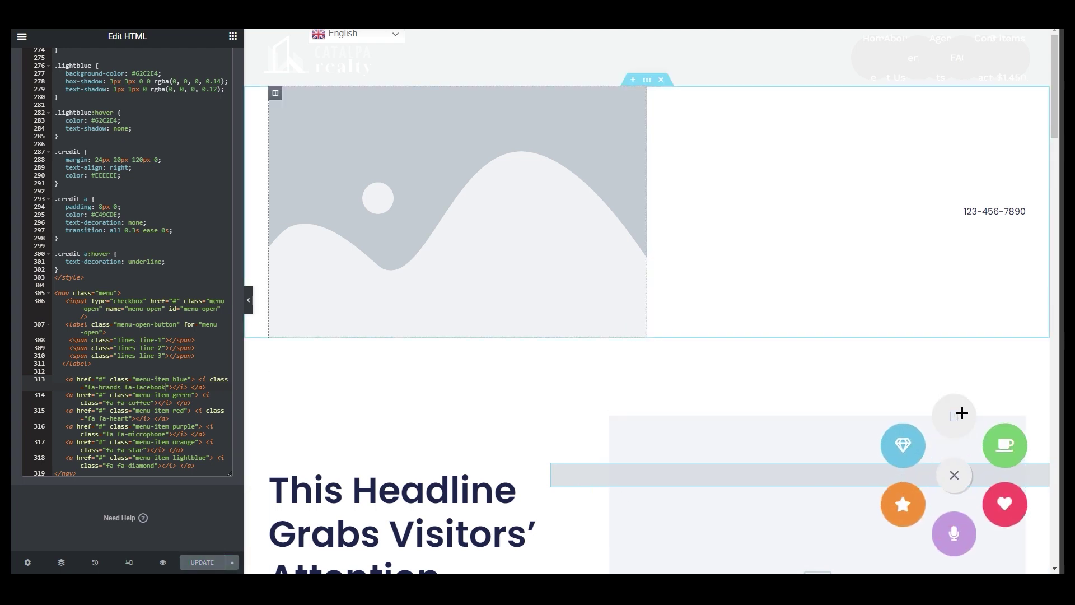
left_click(950, 473)
left_click(951, 476)
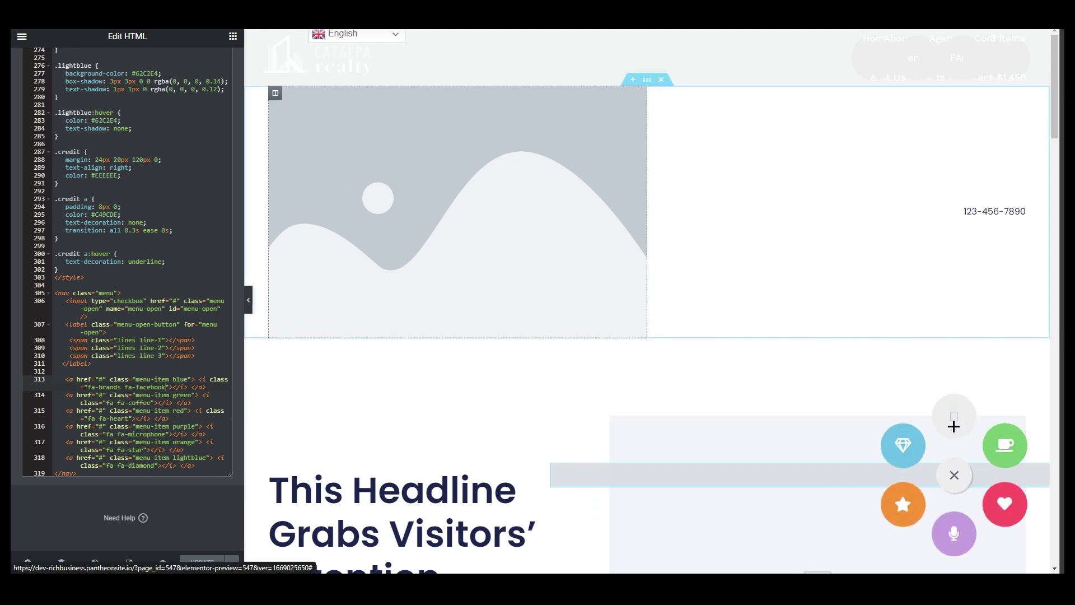
left_click(954, 476)
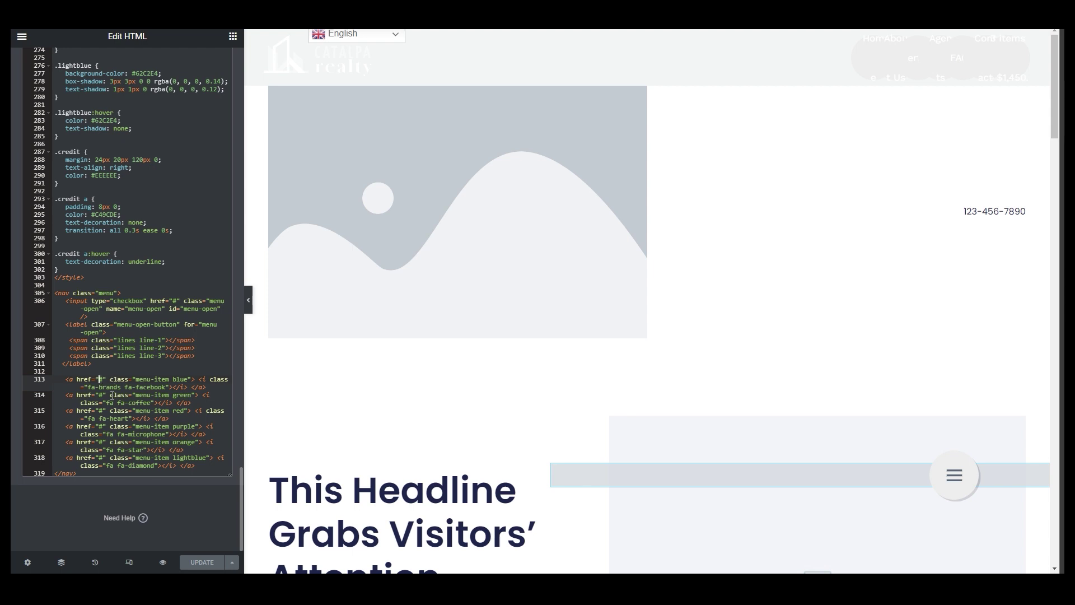
left_click(954, 475)
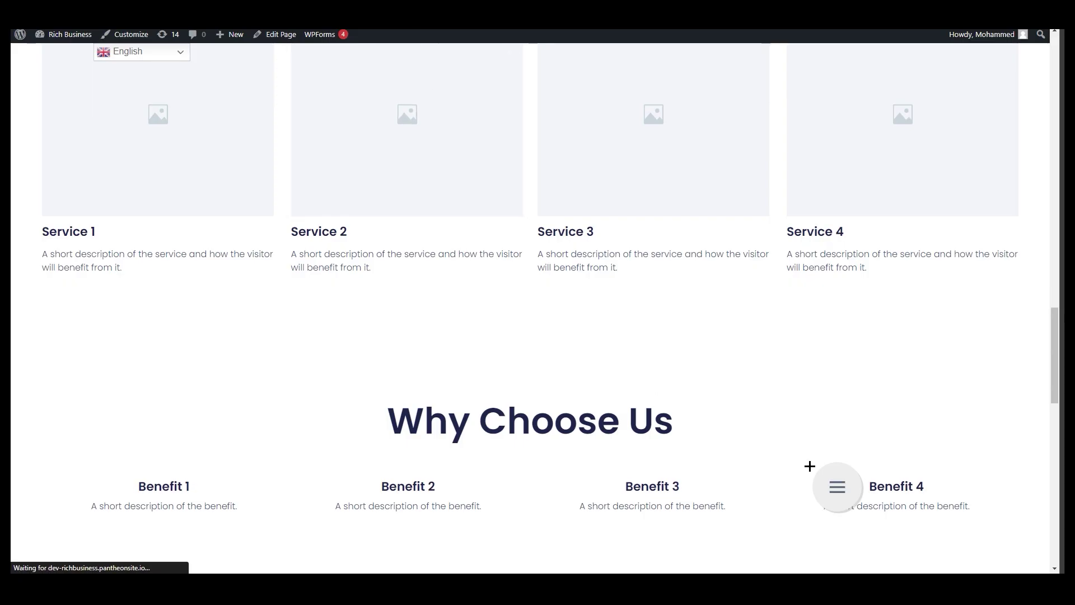
left_click(838, 486)
left_click(827, 478)
left_click(831, 483)
left_click(823, 482)
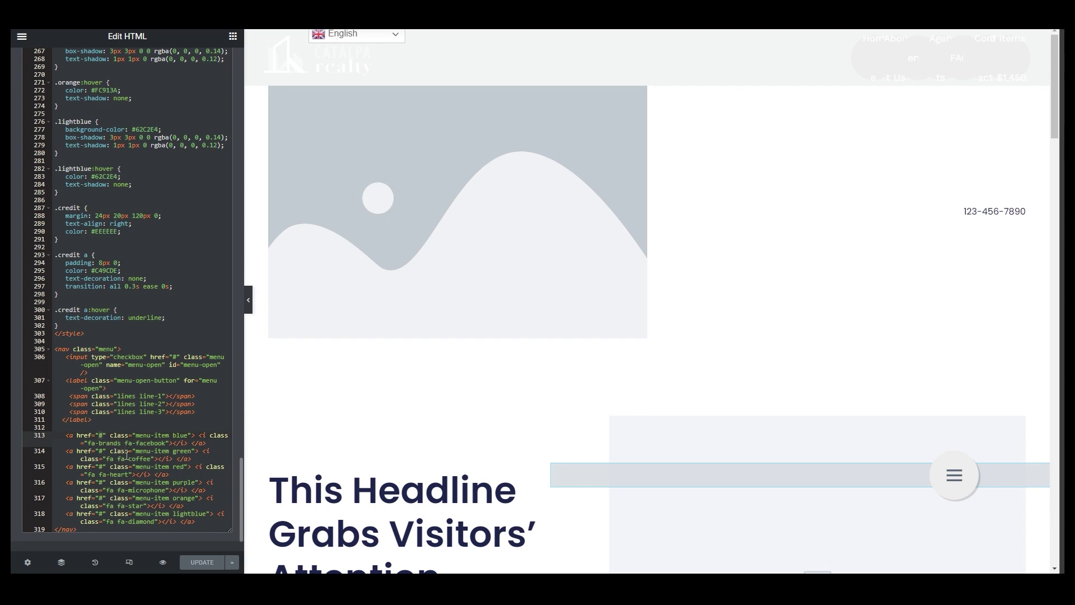
scroll(133, 446, "up", 10)
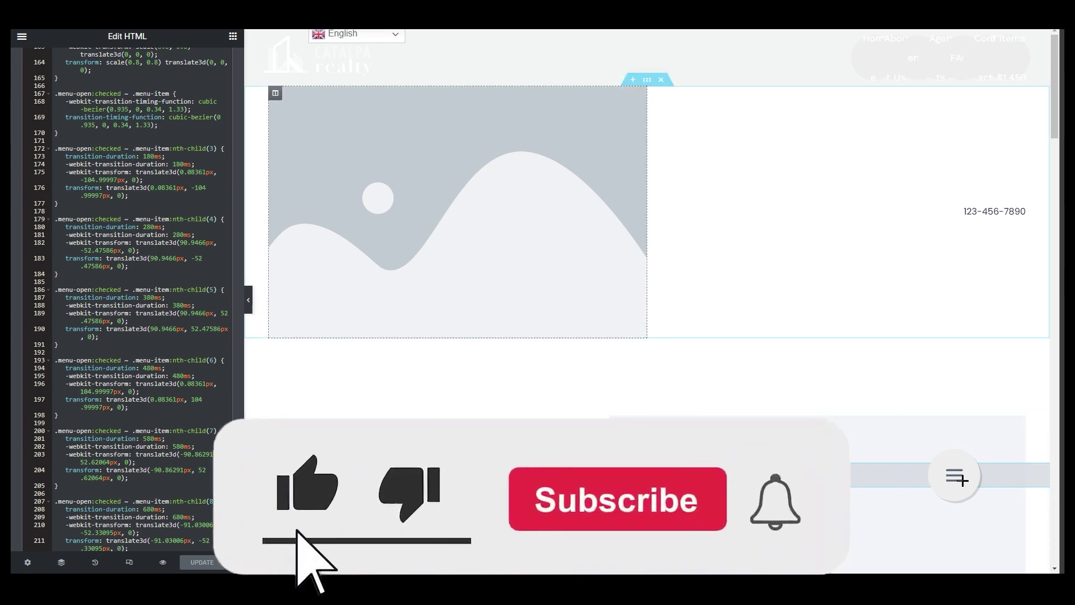
scroll(206, 250, "up", 15)
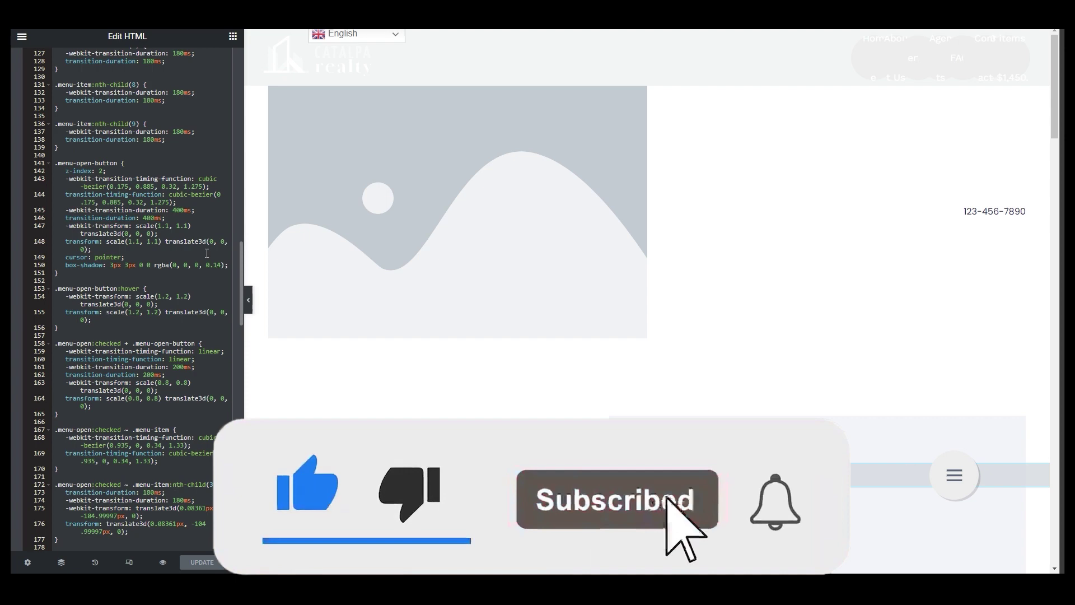
scroll(206, 250, "up", 5)
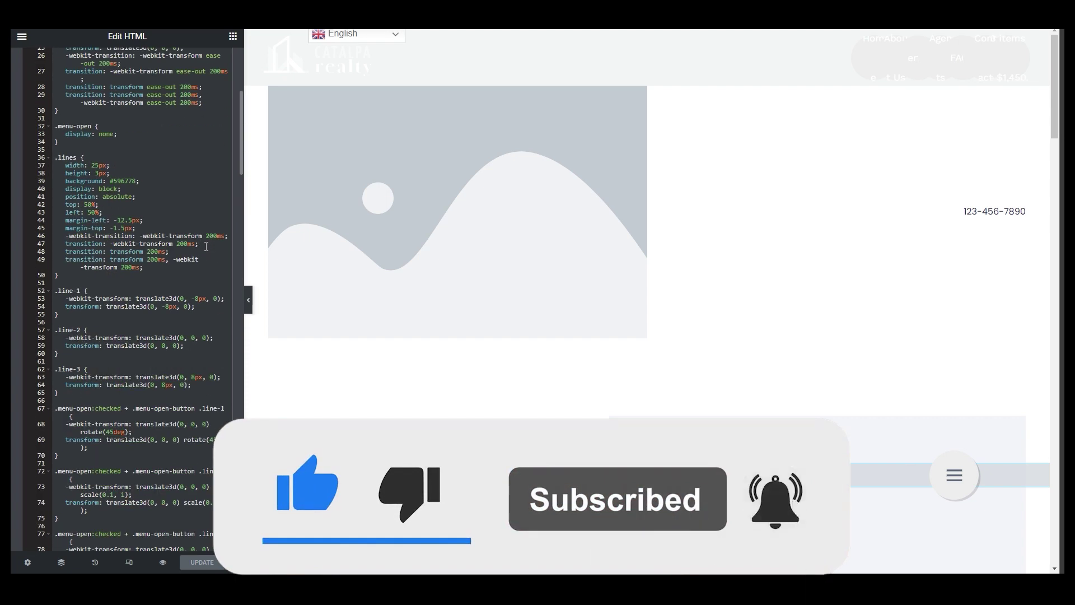